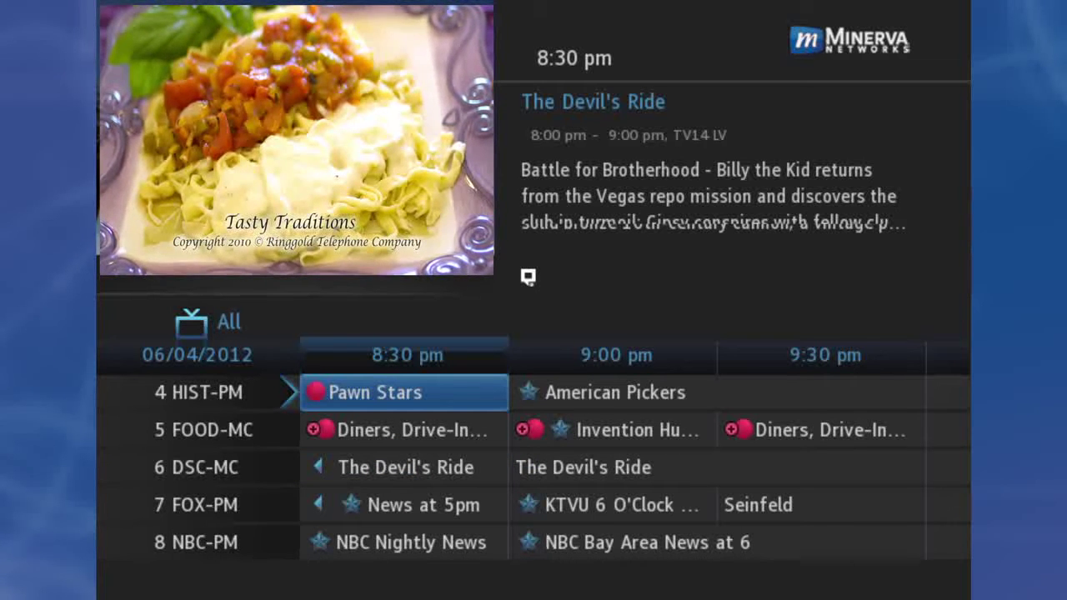
Step: Browse HIST-PM's American Pickers and Pawn Stars listings, then exit the guide
{"action": "key", "text": "Right"}
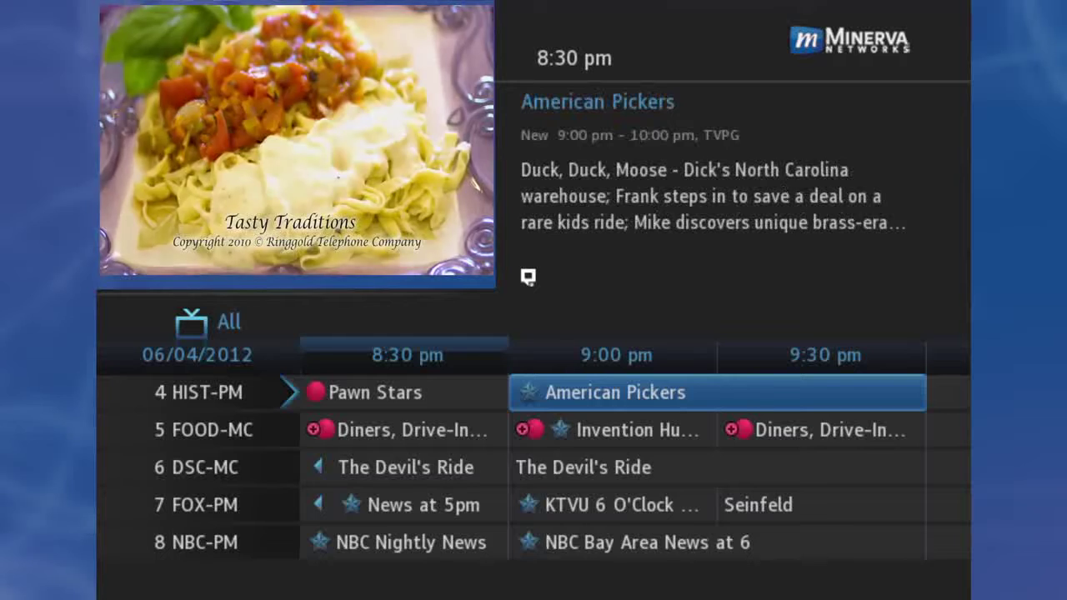
{"action": "key", "text": "Right"}
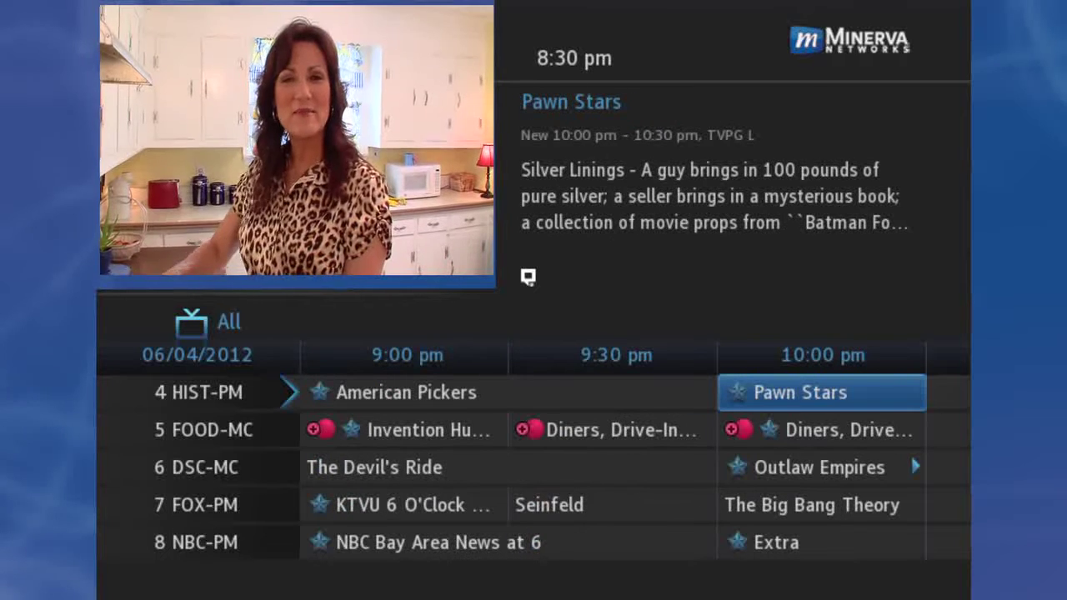
{"action": "key", "text": "Left"}
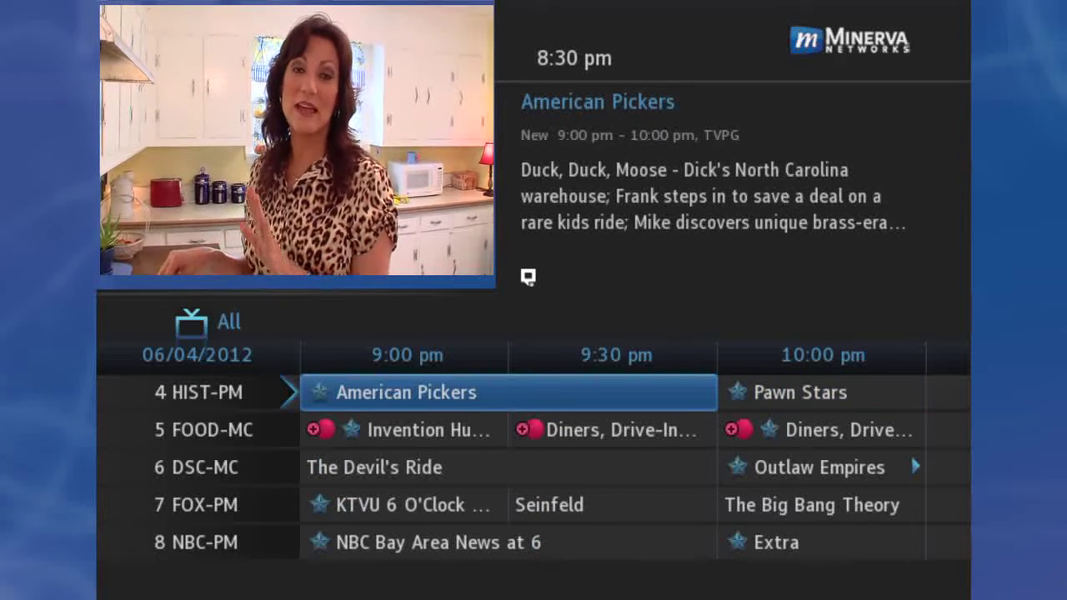
{"action": "key", "text": "Left"}
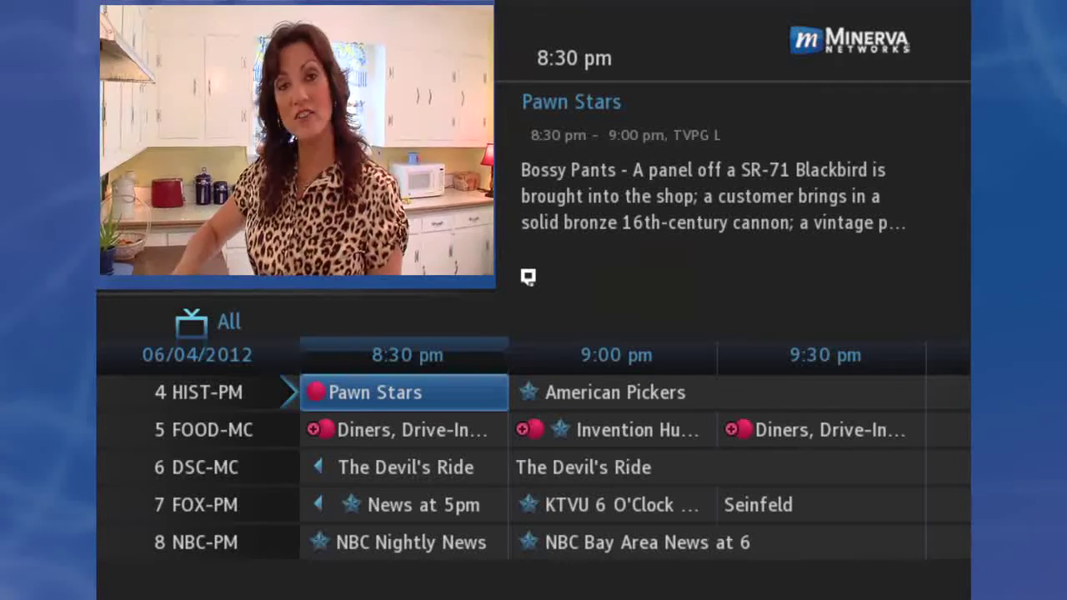
{"action": "key", "text": "Escape"}
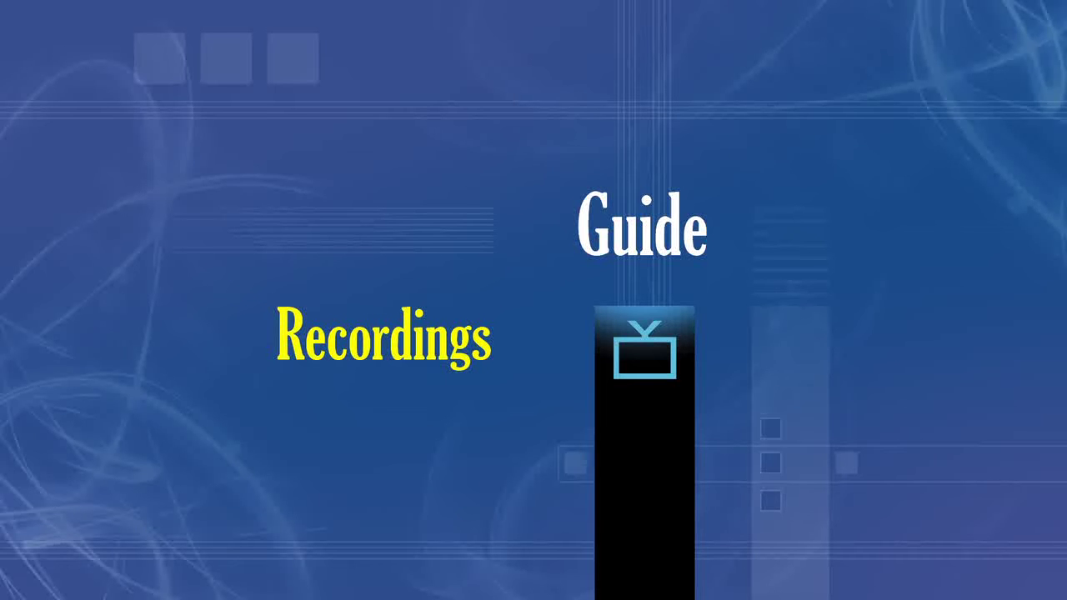
Step: Schedule just this episode of the 10:00 pm Jeopardy! on 2 ABC-PM to record
{"action": "key", "text": "Return"}
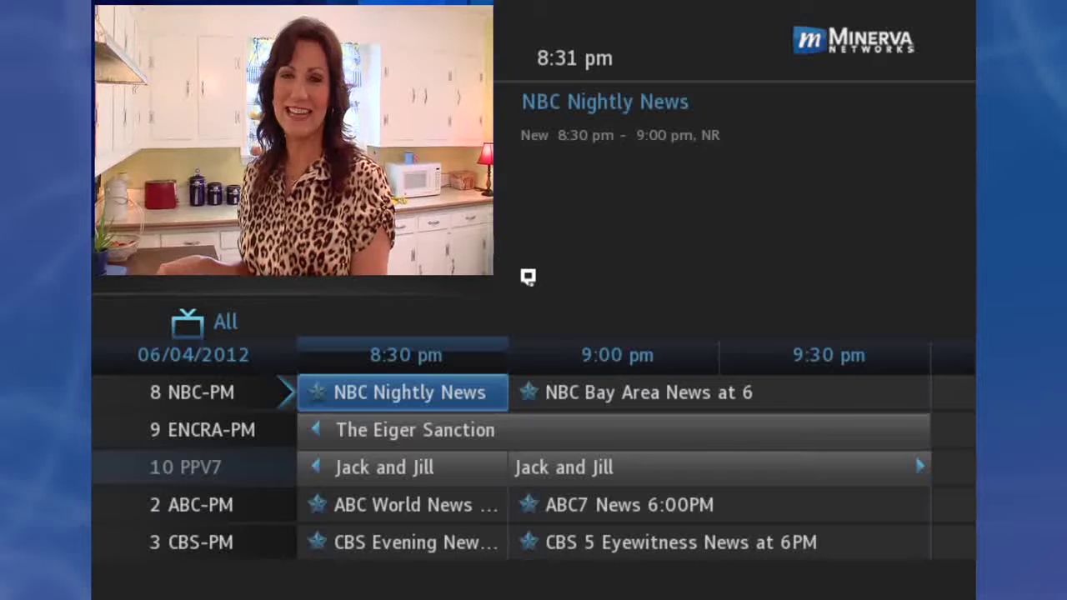
{"action": "key", "text": "Down"}
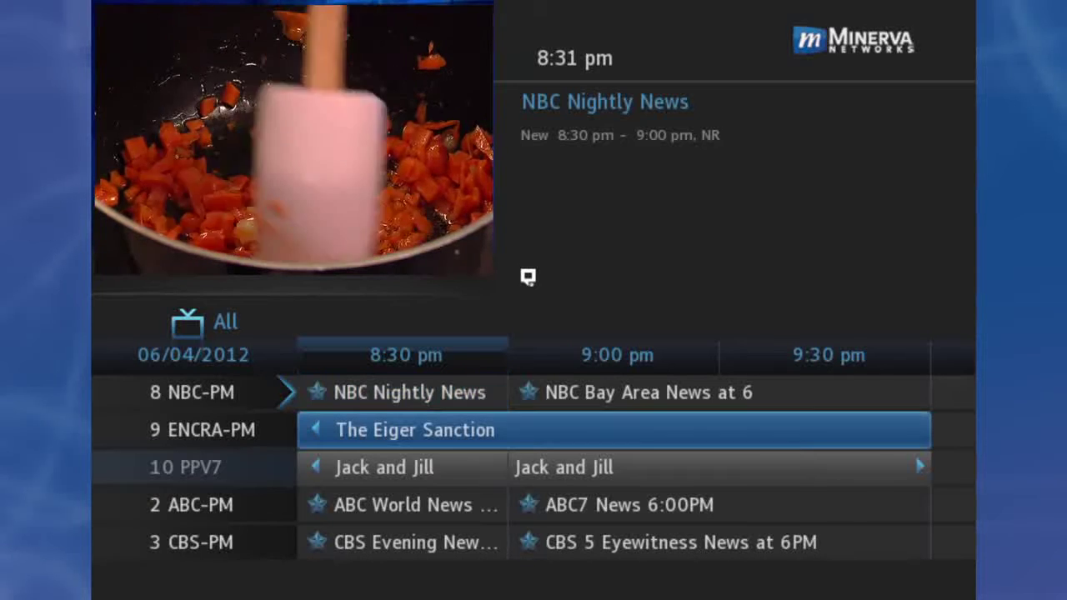
{"action": "key", "text": "Down"}
{"action": "key", "text": "Right"}
{"action": "key", "text": "Right"}
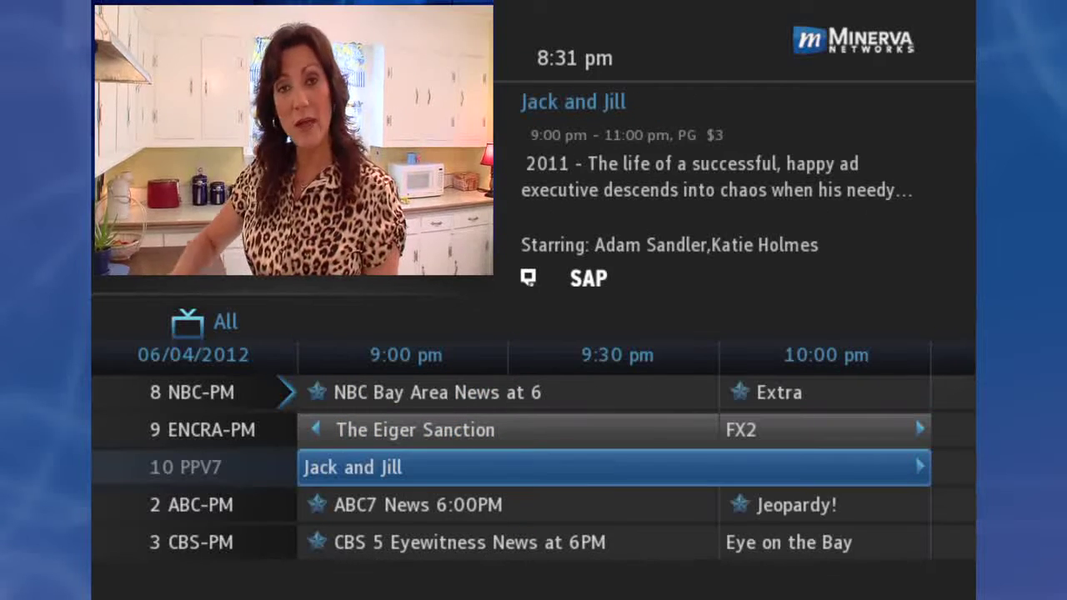
{"action": "key", "text": "Down"}
{"action": "key", "text": "Right"}
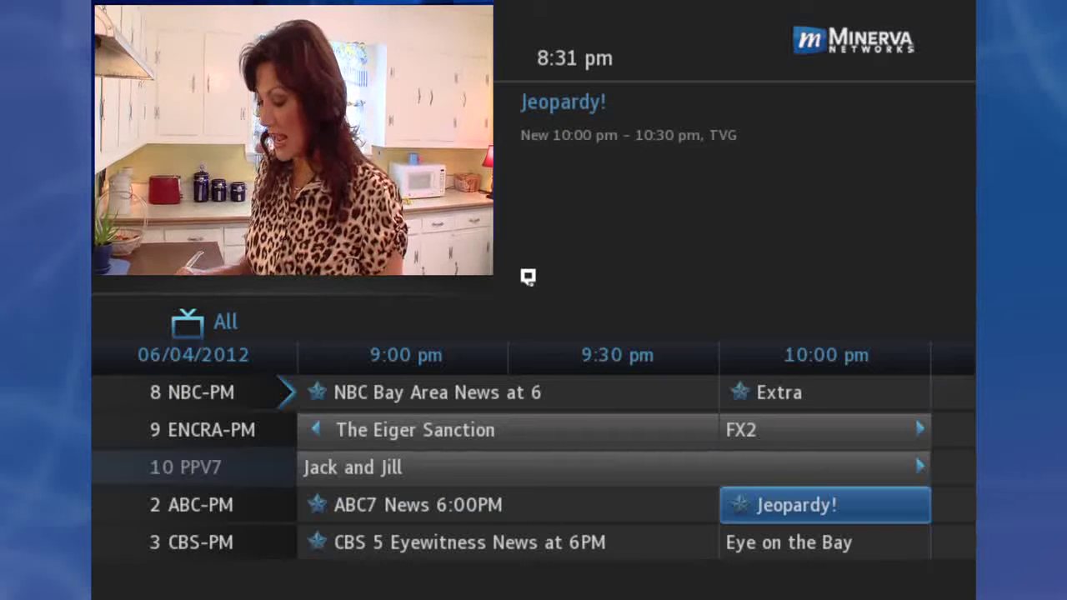
{"action": "key", "text": "Return"}
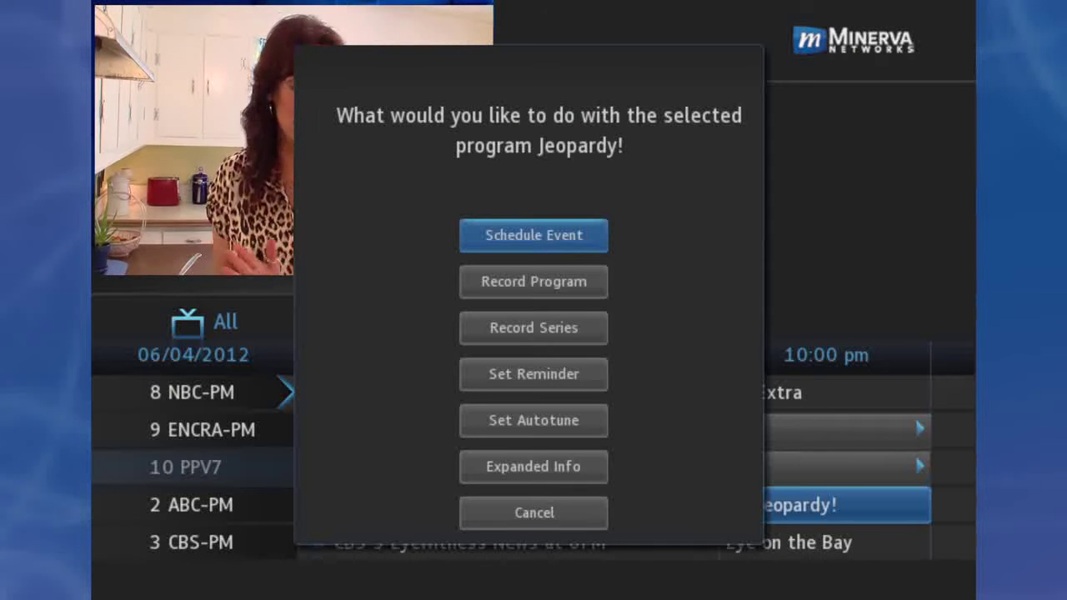
{"action": "key", "text": "Down"}
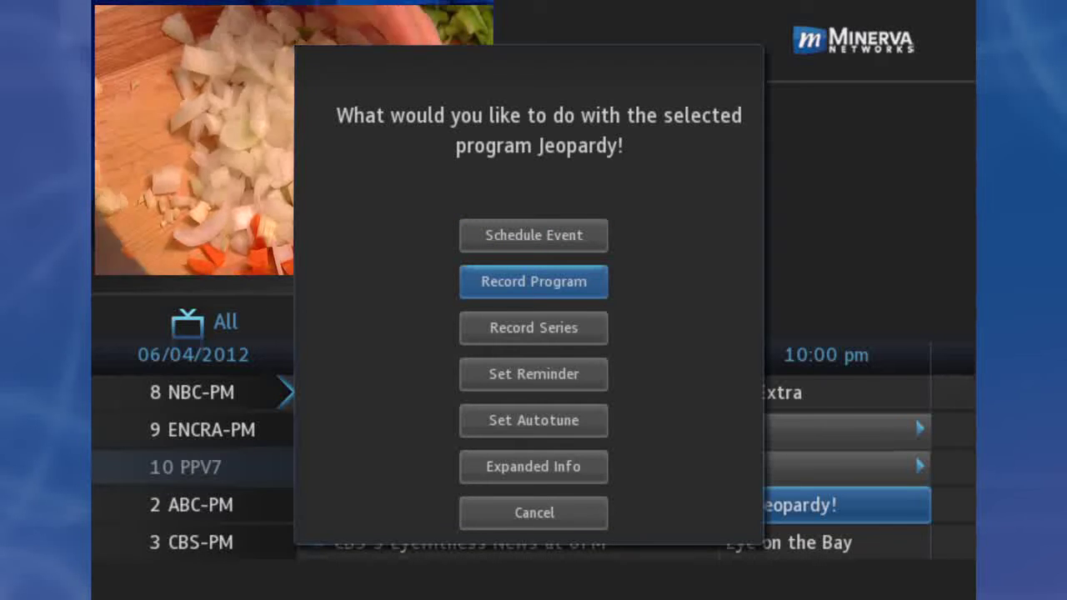
{"action": "key", "text": "Return"}
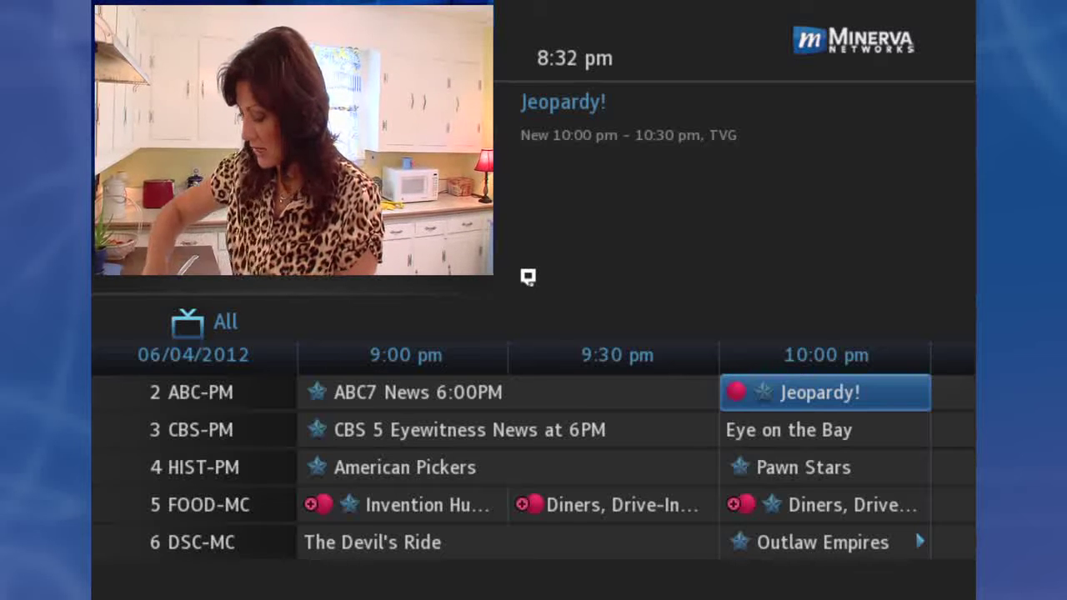
Step: Record ABC7 News 6:00PM and bring up the actions for the 11:00 pm Mystery Diners
{"action": "key", "text": "Left"}
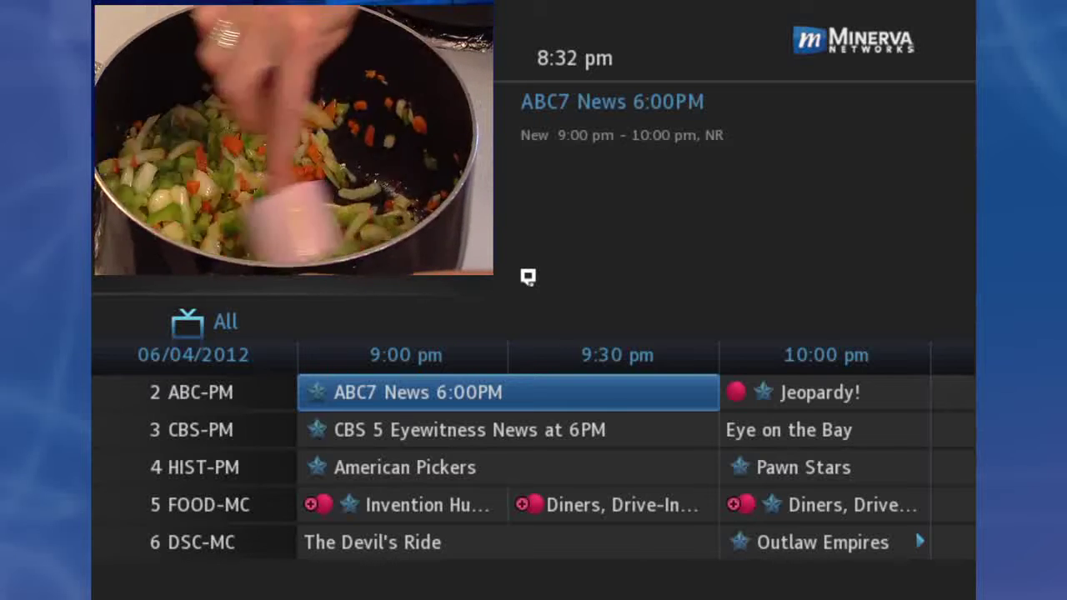
{"action": "key", "text": "r"}
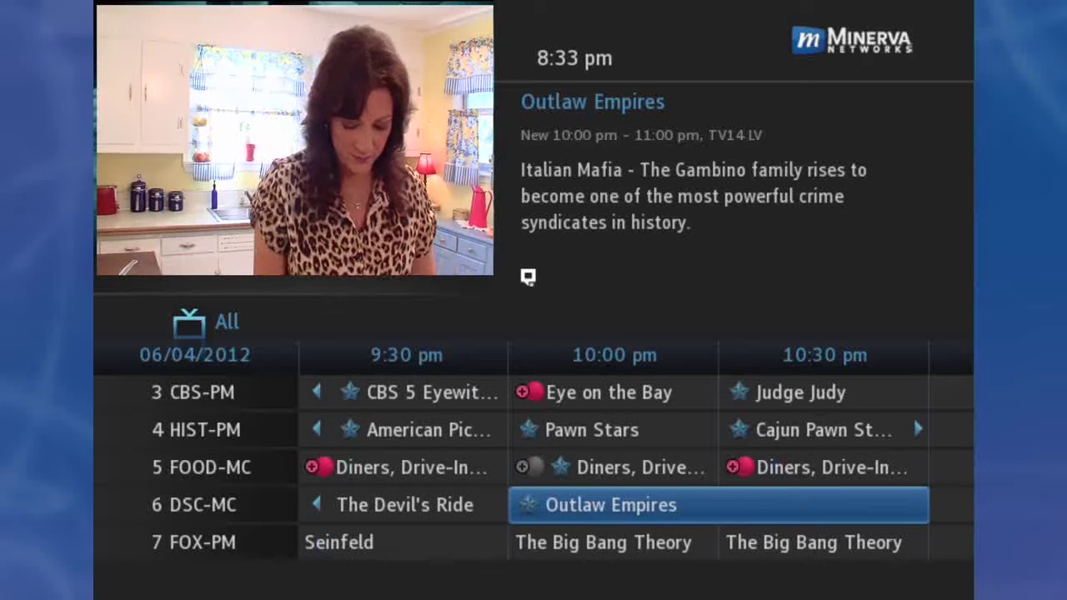
{"action": "key", "text": "Right"}
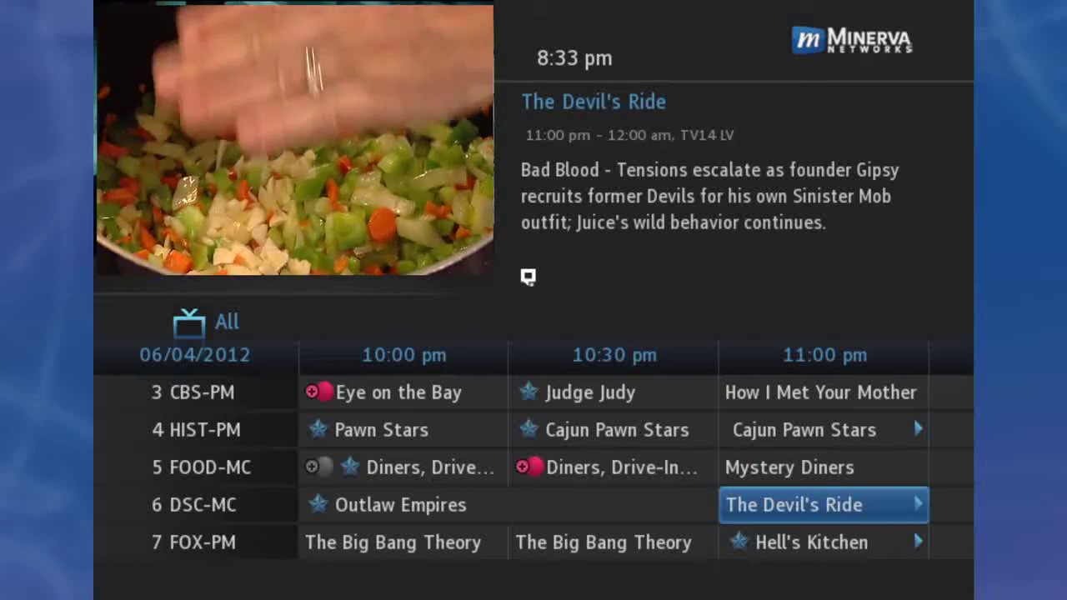
{"action": "key", "text": "Up"}
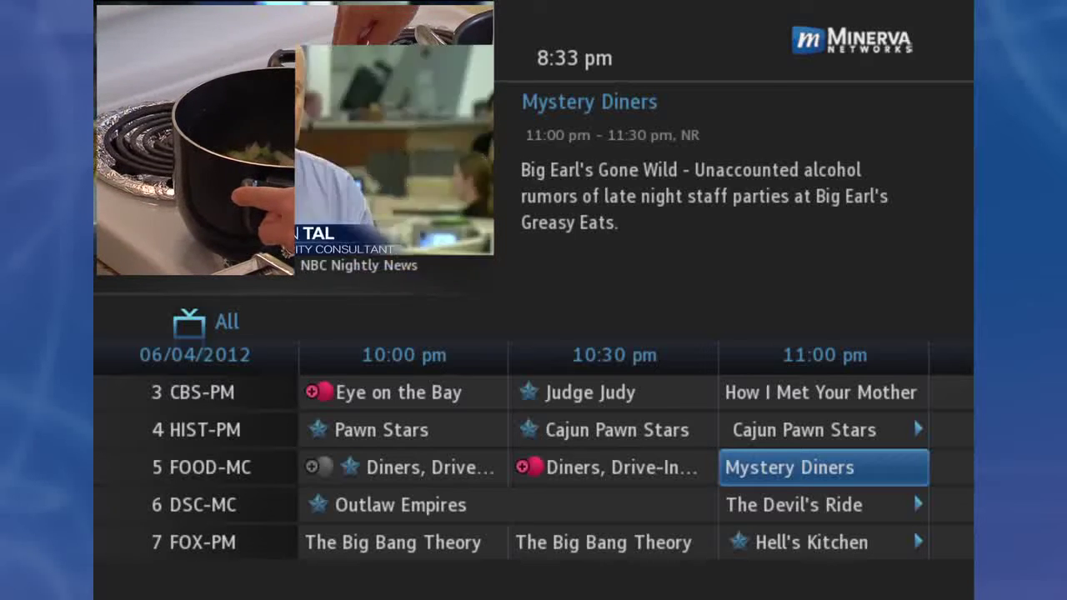
{"action": "key", "text": "Return"}
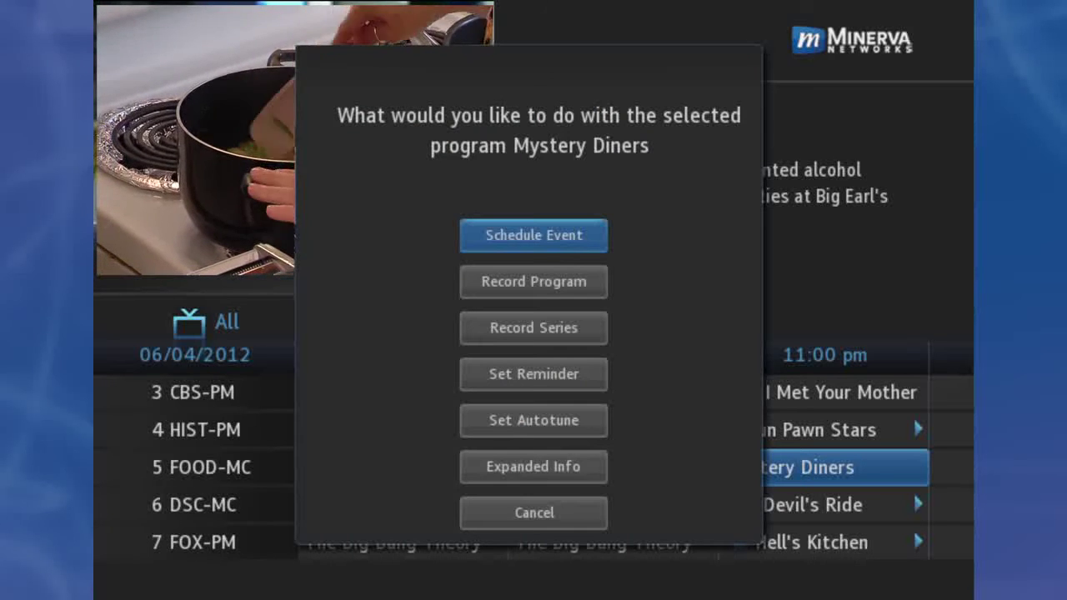
Step: Record the Mystery Diners series on FOOD-MC 5 with all episodes
{"action": "key", "text": "Down"}
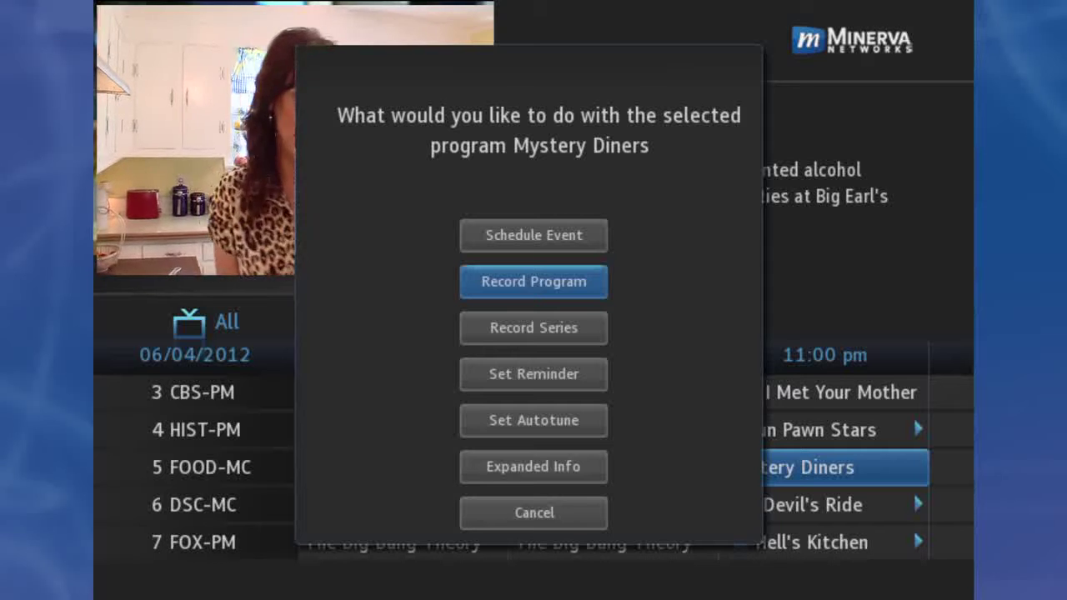
{"action": "key", "text": "Down"}
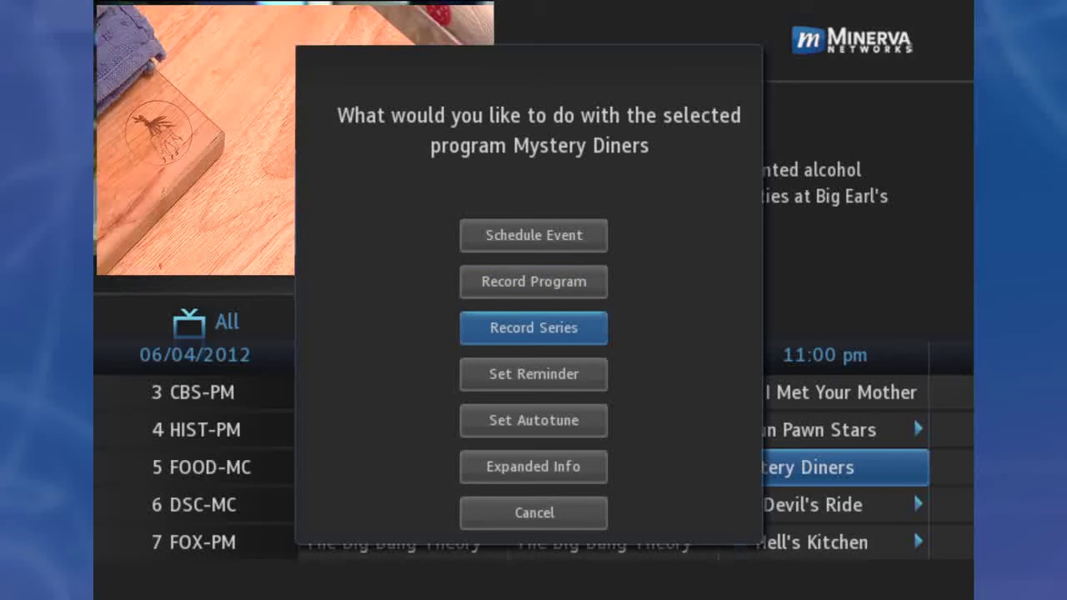
{"action": "key", "text": "Return"}
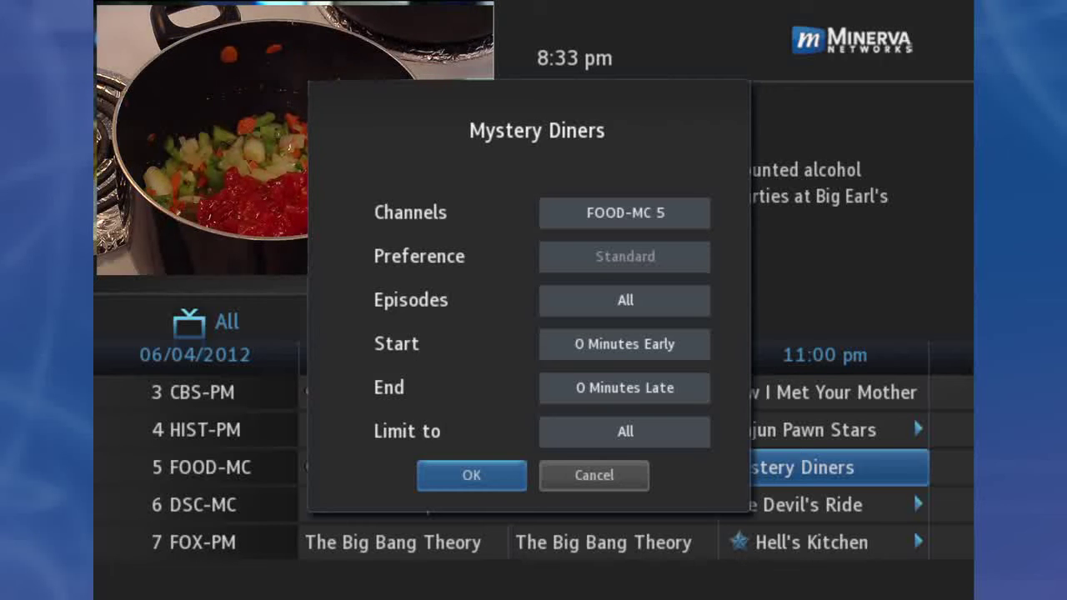
{"action": "key", "text": "Return"}
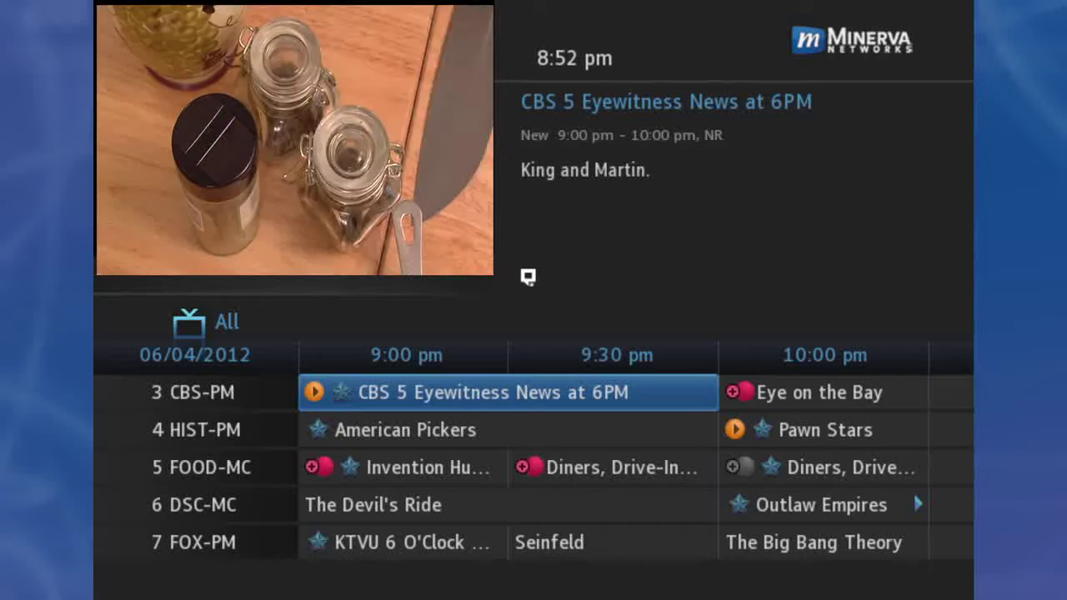
{"action": "key", "text": "Right"}
{"action": "key", "text": "Up"}
{"action": "key", "text": "Up"}
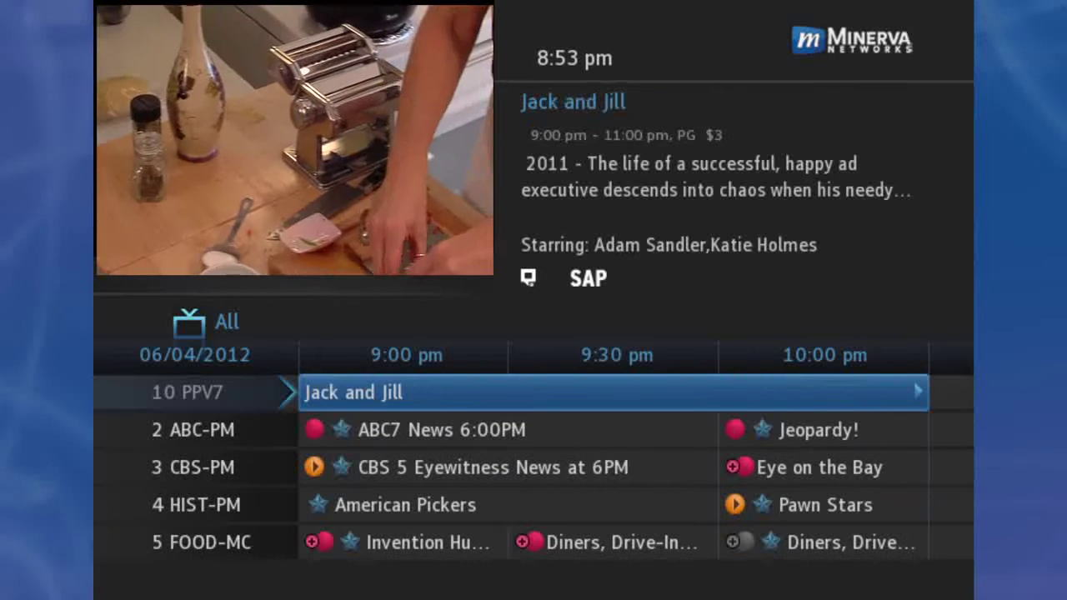
{"action": "key", "text": "Down"}
{"action": "key", "text": "Right"}
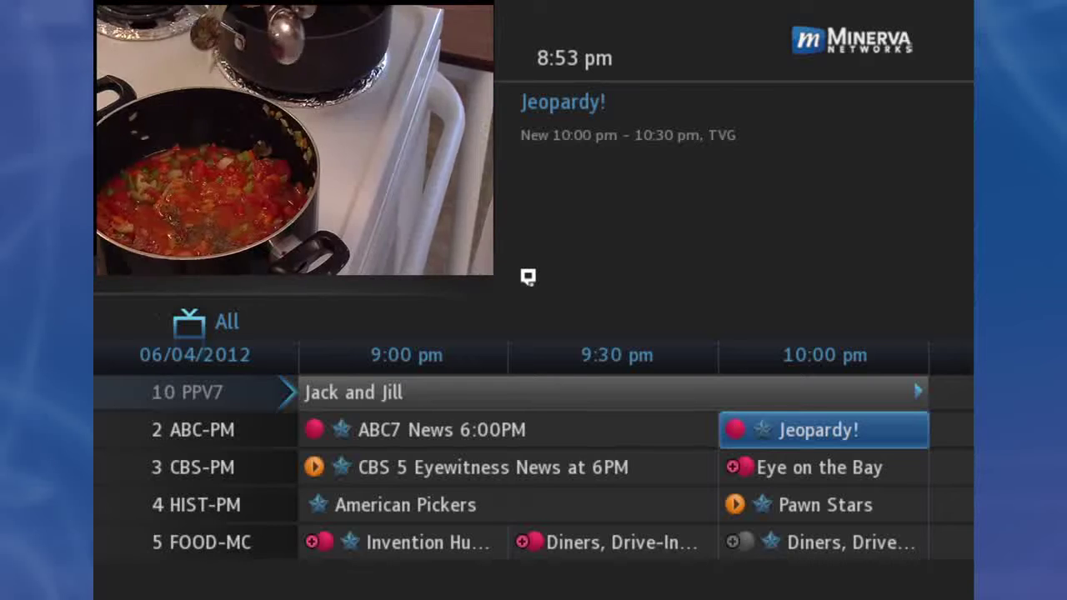
{"action": "key", "text": "Return"}
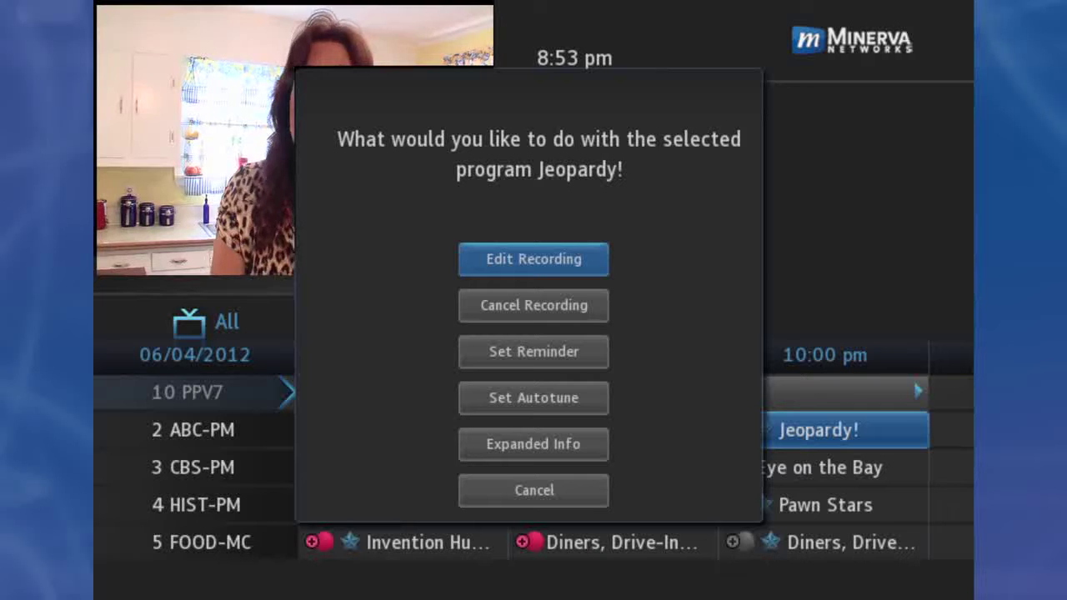
{"action": "key", "text": "Return"}
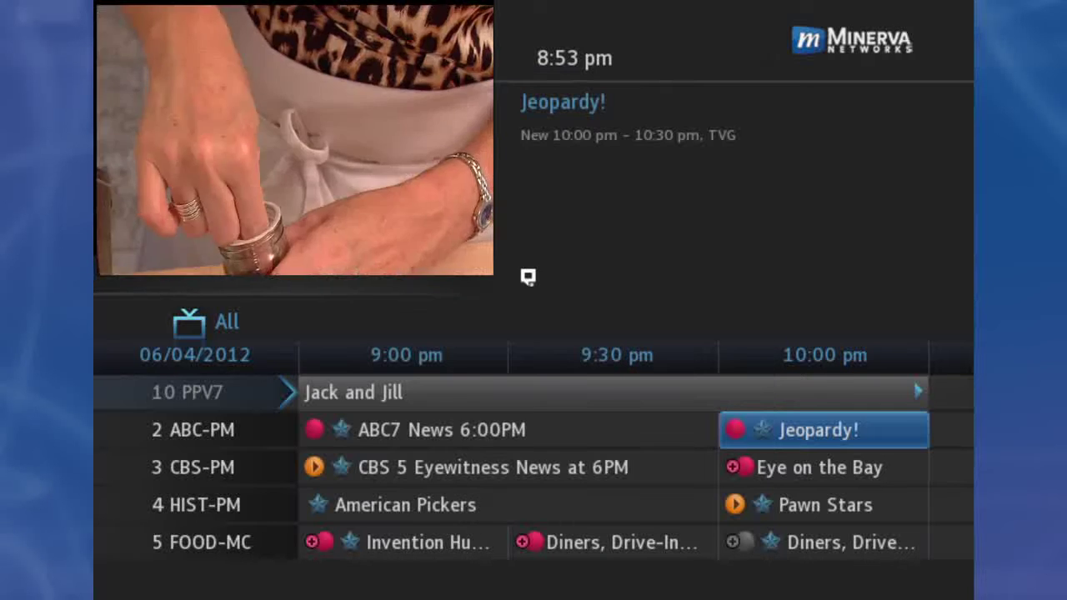
{"action": "key", "text": "Up"}
{"action": "key", "text": "Up"}
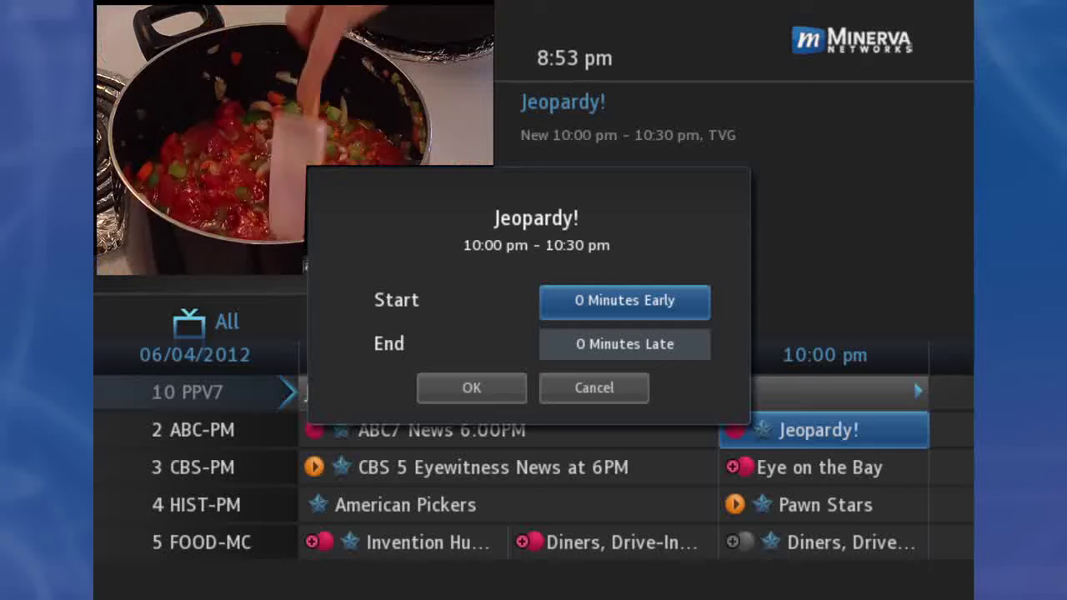
{"action": "key", "text": "Down"}
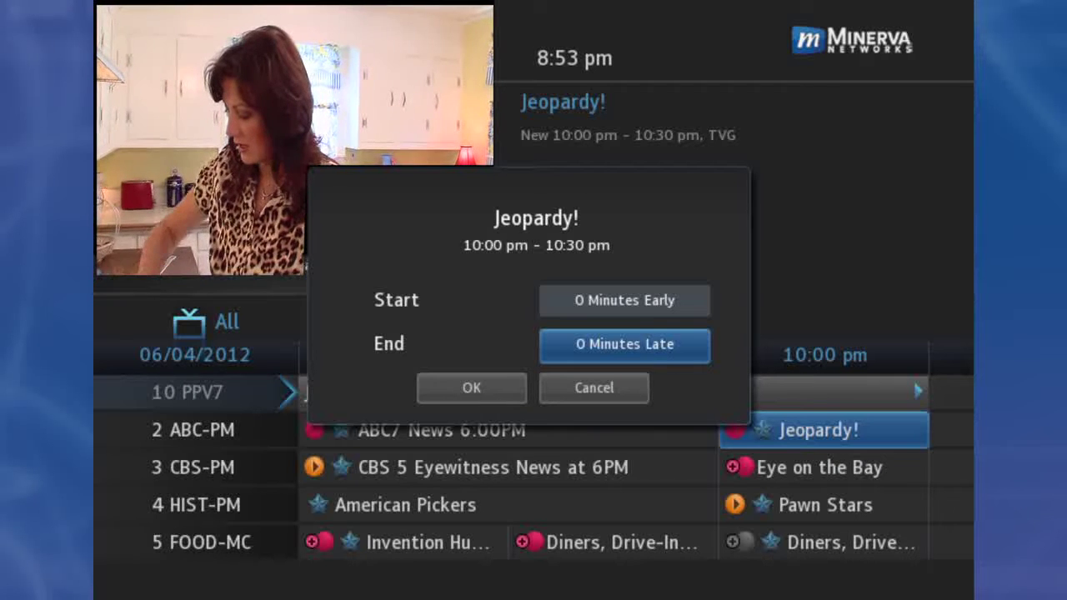
{"action": "key", "text": "Down"}
{"action": "key", "text": "Return"}
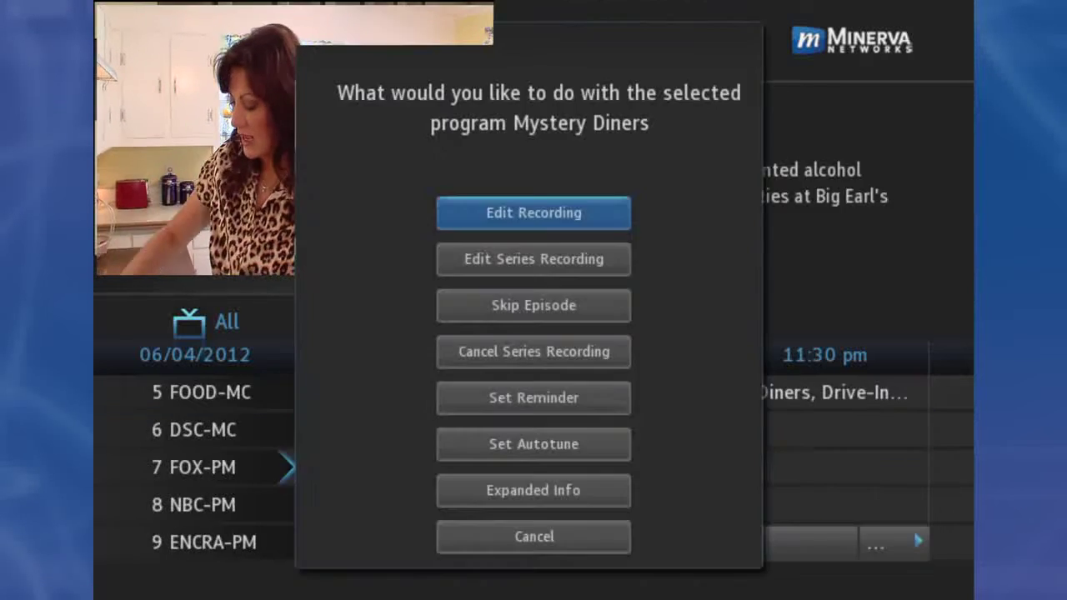
{"action": "key", "text": "Down"}
{"action": "key", "text": "Escape"}
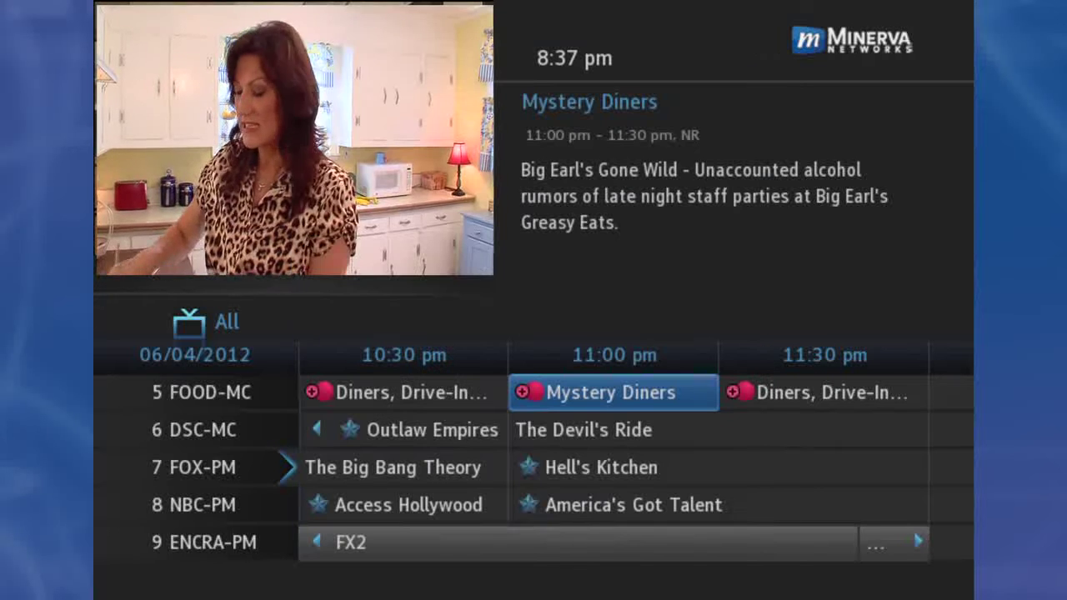
Step: Confirm the Invention Hunters series: FOOD-MC 5, all episodes, 0 minutes early/late, limit All
{"action": "key", "text": "Return"}
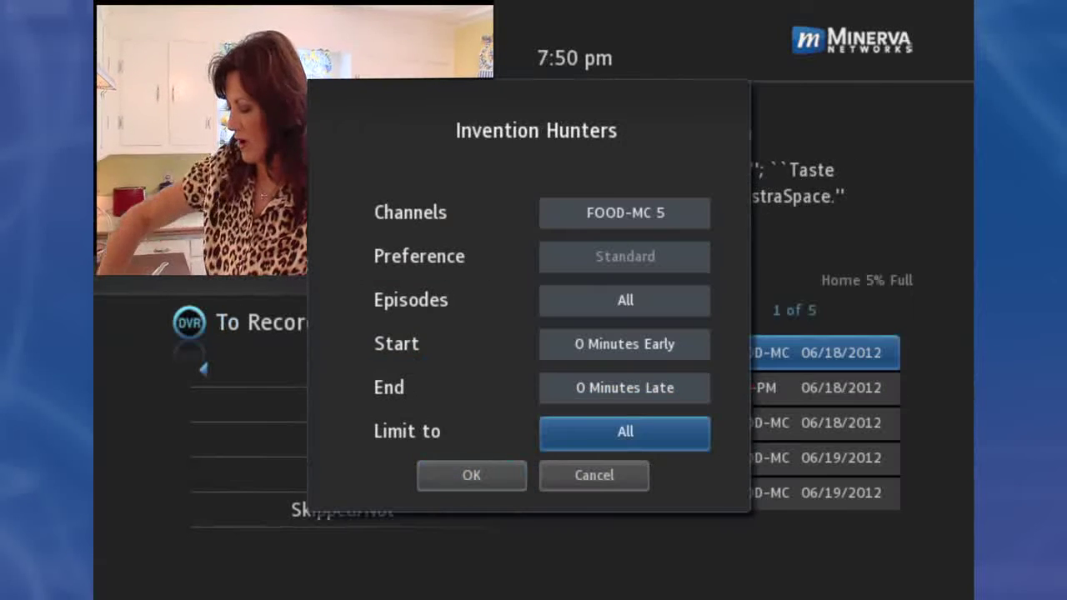
{"action": "key", "text": "Up"}
{"action": "key", "text": "Up"}
{"action": "key", "text": "Up"}
{"action": "key", "text": "Up"}
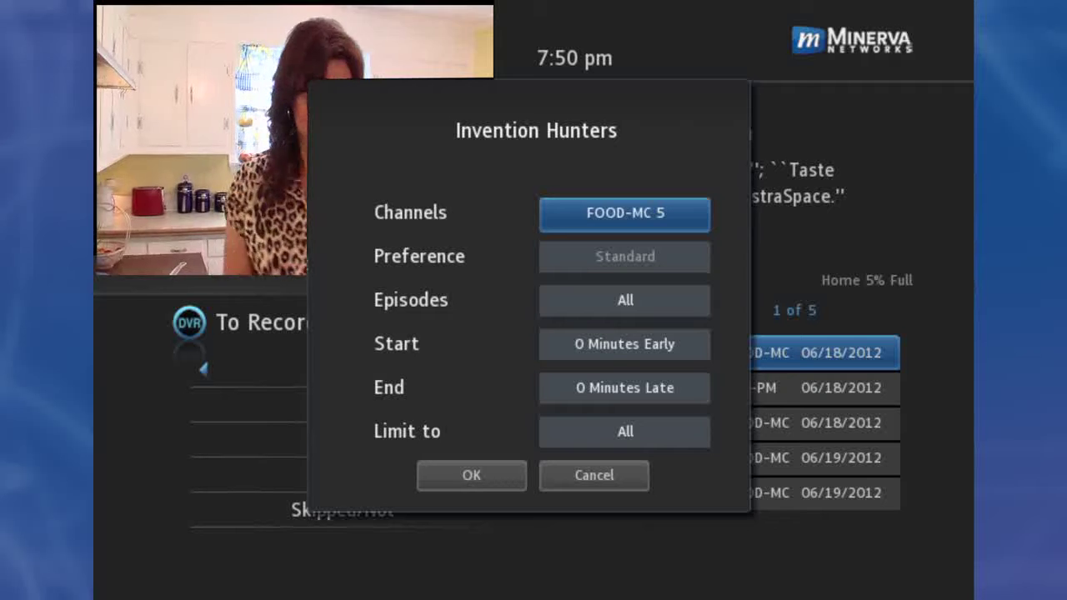
{"action": "key", "text": "Down"}
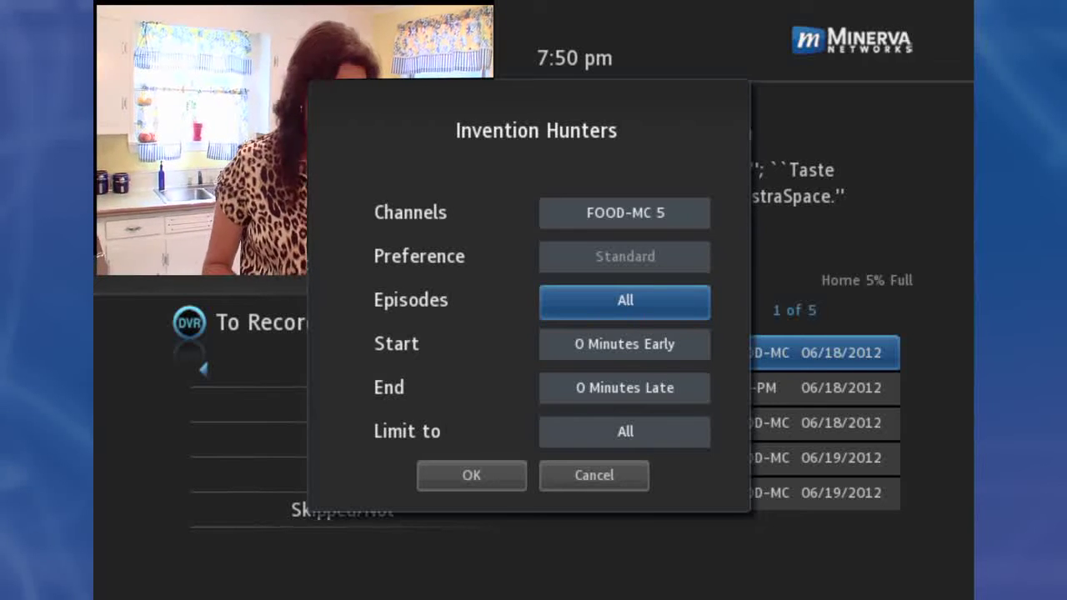
{"action": "key", "text": "Down"}
{"action": "key", "text": "Down"}
{"action": "key", "text": "Down"}
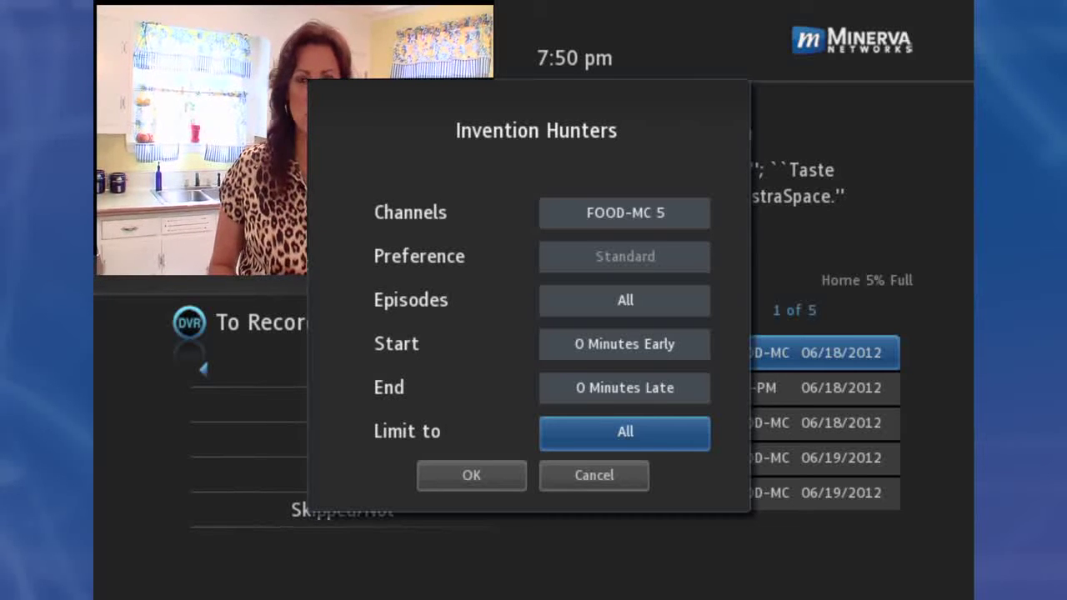
{"action": "key", "text": "Down"}
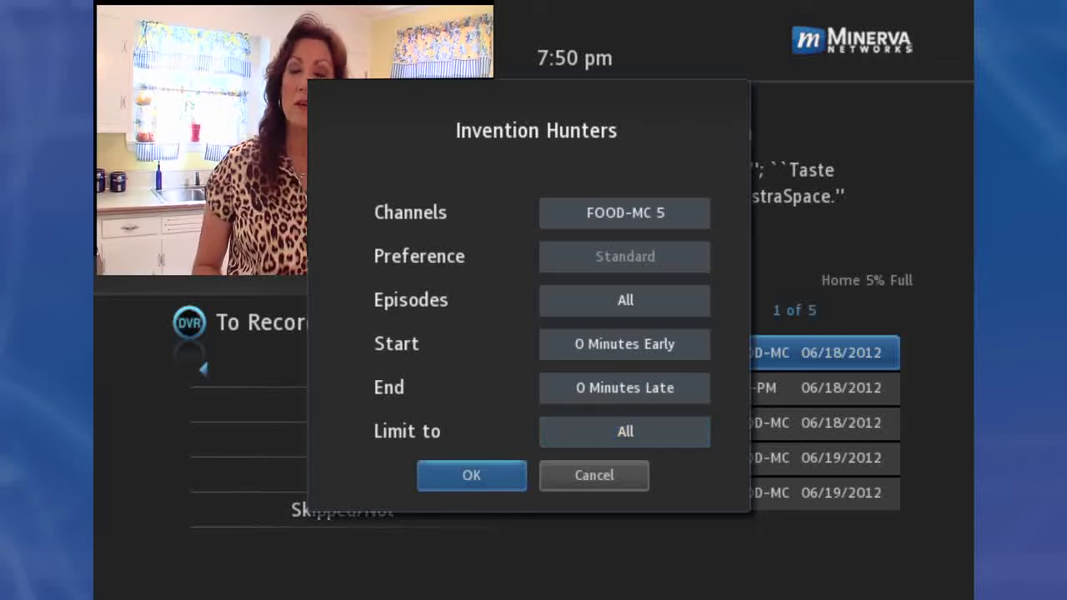
{"action": "key", "text": "Return"}
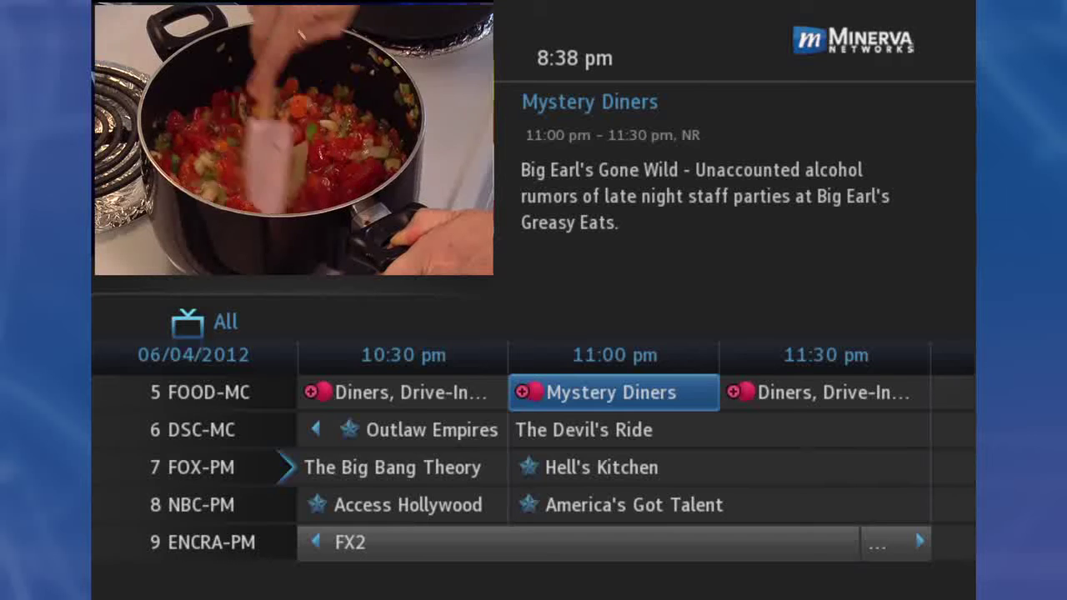
Step: Mark the 12:00 am Invention Hunters episode on 5 FOOD-MC as Skip Episode
{"action": "key", "text": "Right"}
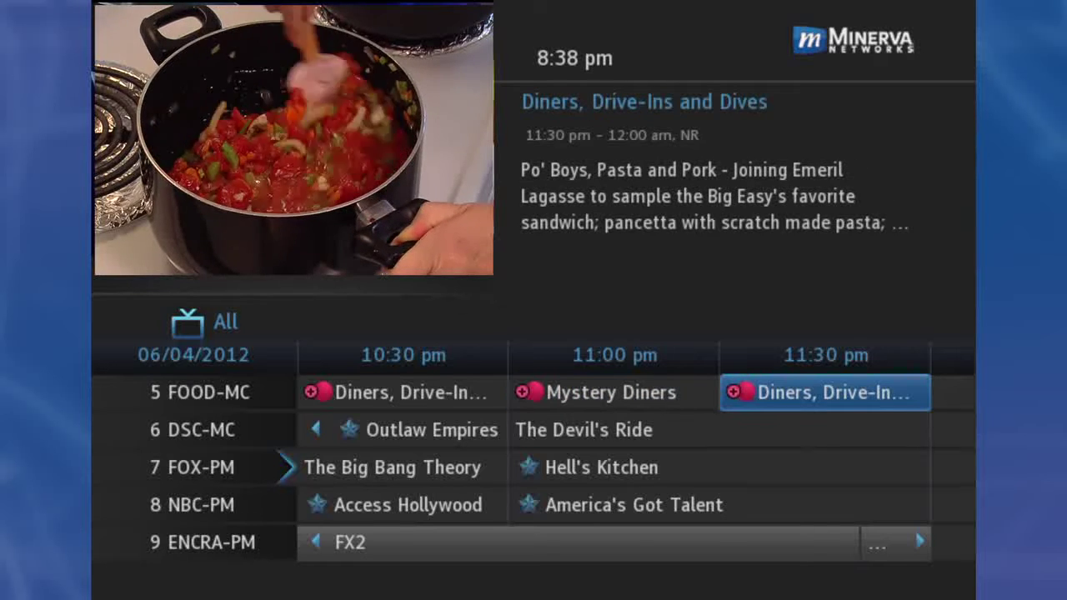
{"action": "key", "text": "Right"}
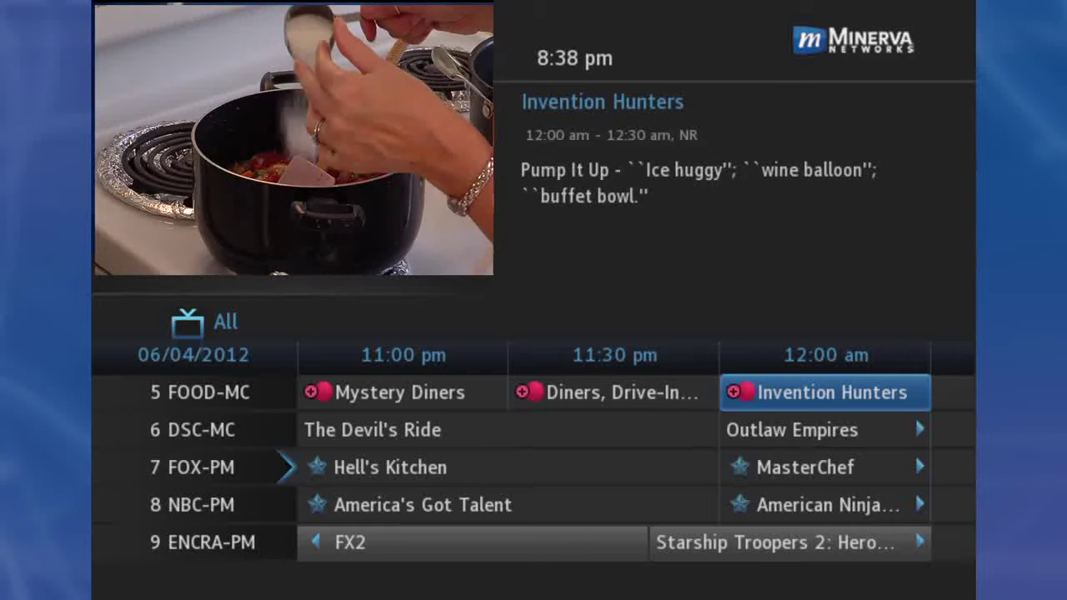
{"action": "key", "text": "Return"}
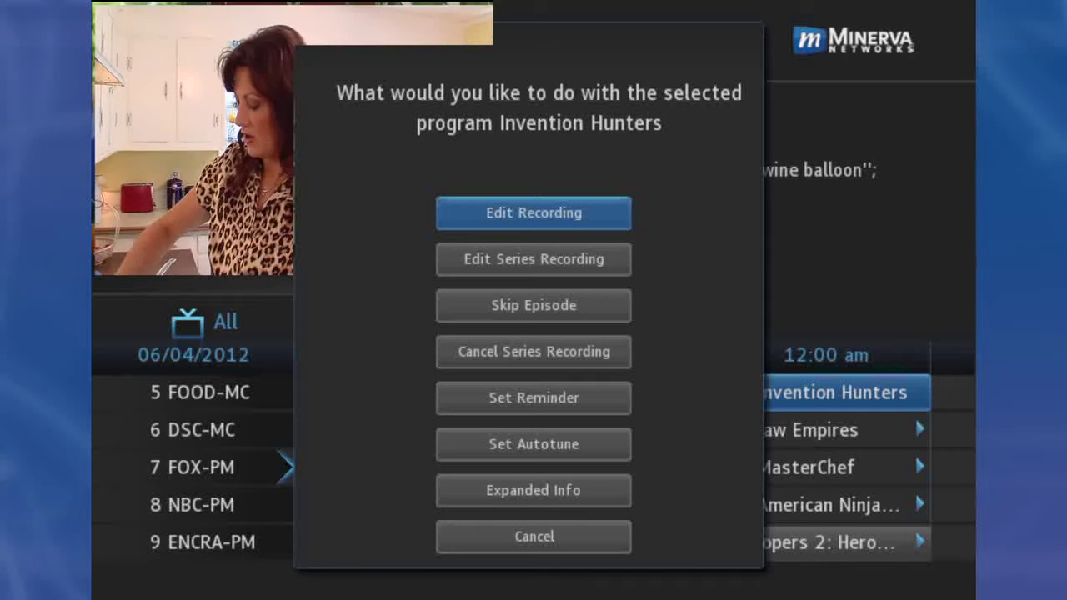
{"action": "key", "text": "Down"}
{"action": "key", "text": "Down"}
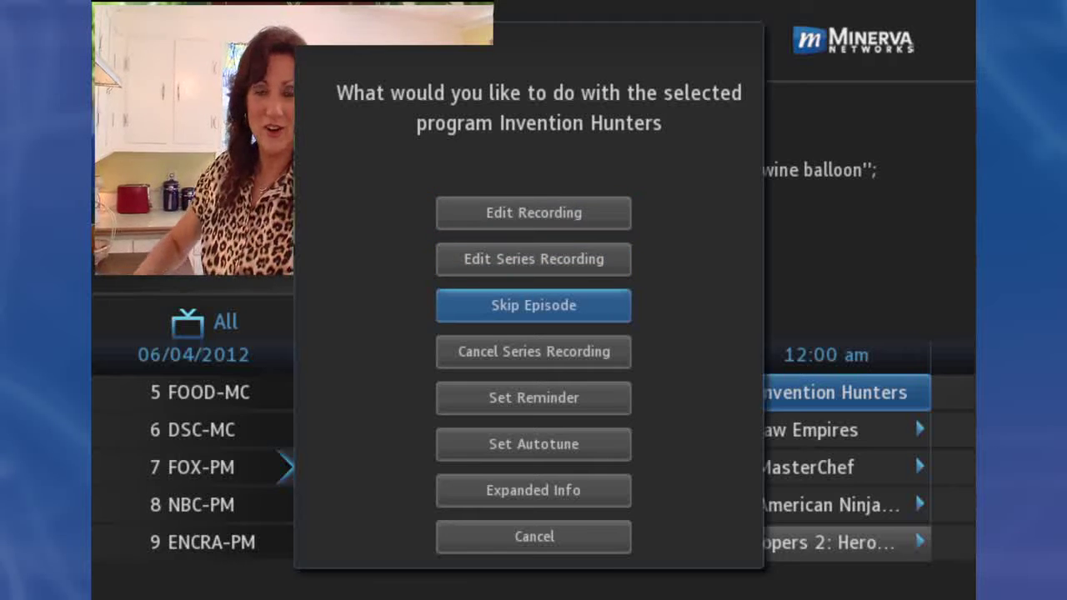
{"action": "key", "text": "Return"}
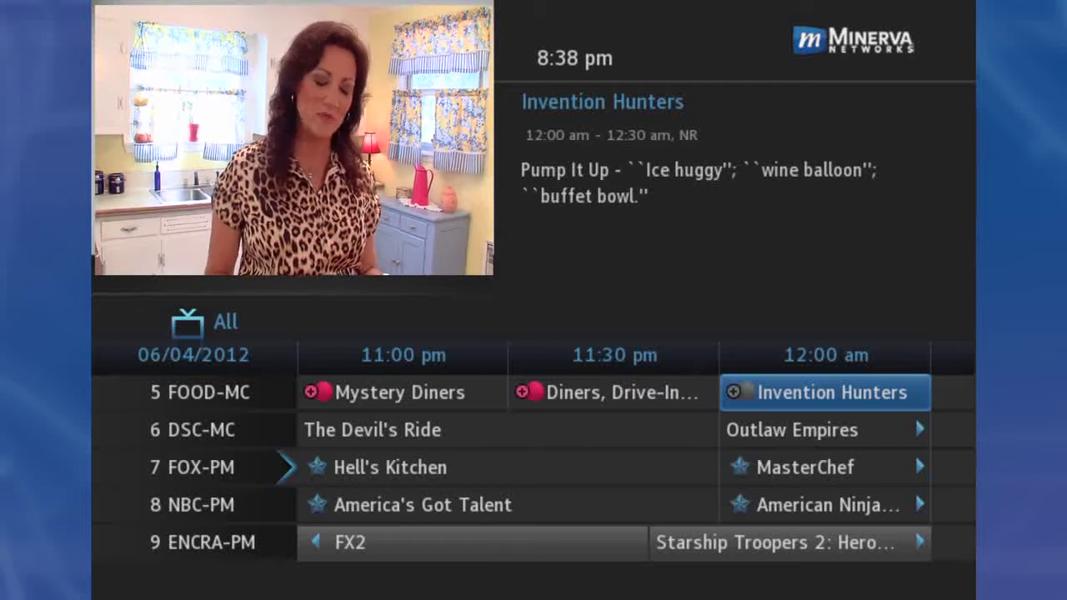
Step: Switch the 12:00 am Invention Hunters episode back to Record Episode
{"action": "key", "text": "Return"}
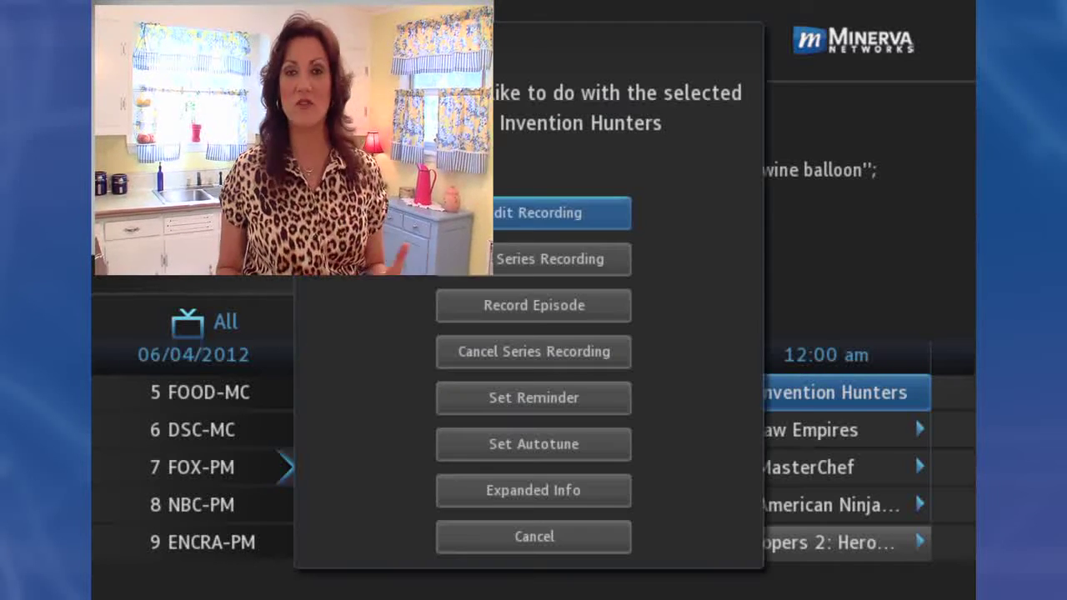
{"action": "key", "text": "Down"}
{"action": "key", "text": "Down"}
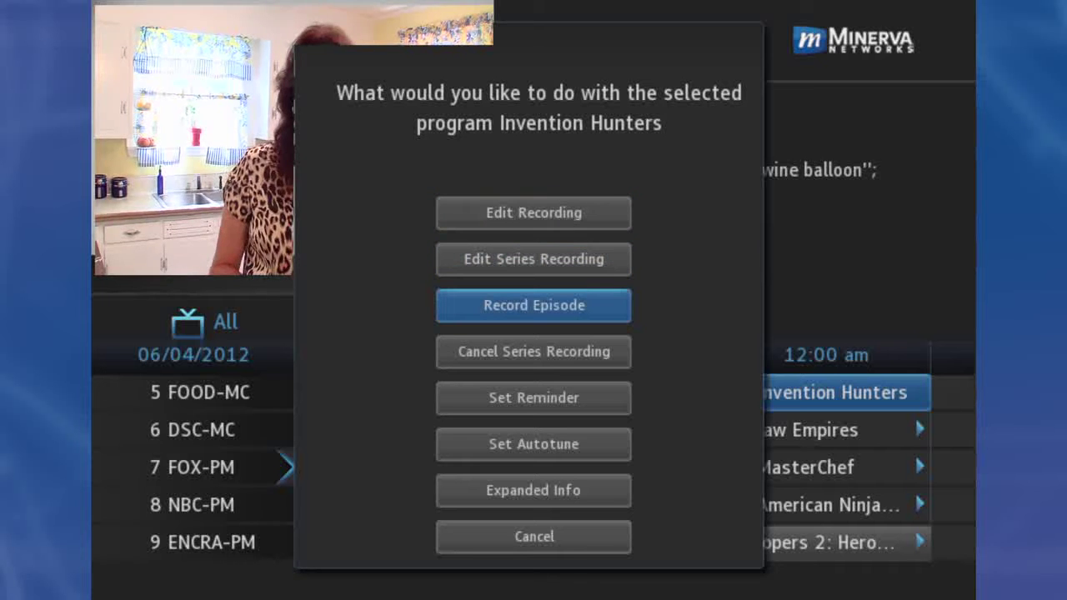
{"action": "key", "text": "Return"}
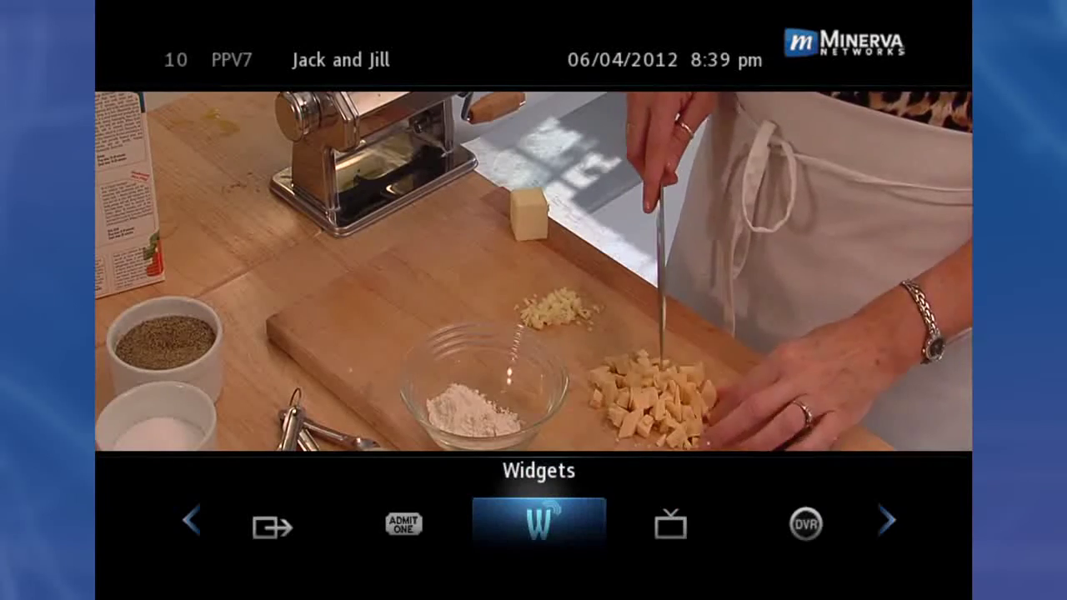
Step: Open the DVR menu and go to its Schedule Event settings
{"action": "key", "text": "Right"}
{"action": "key", "text": "Right"}
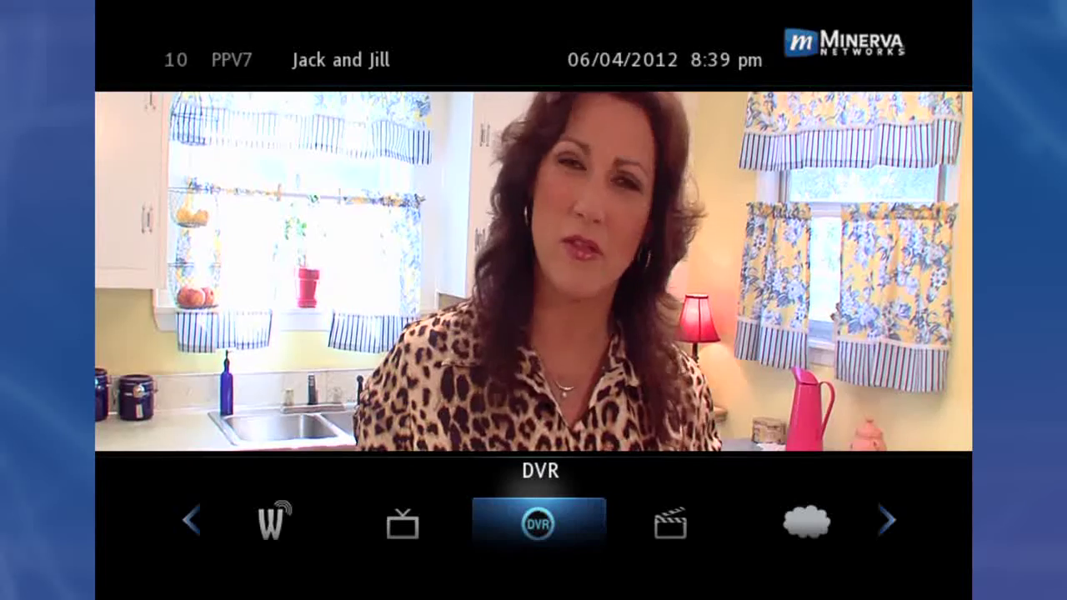
{"action": "key", "text": "Return"}
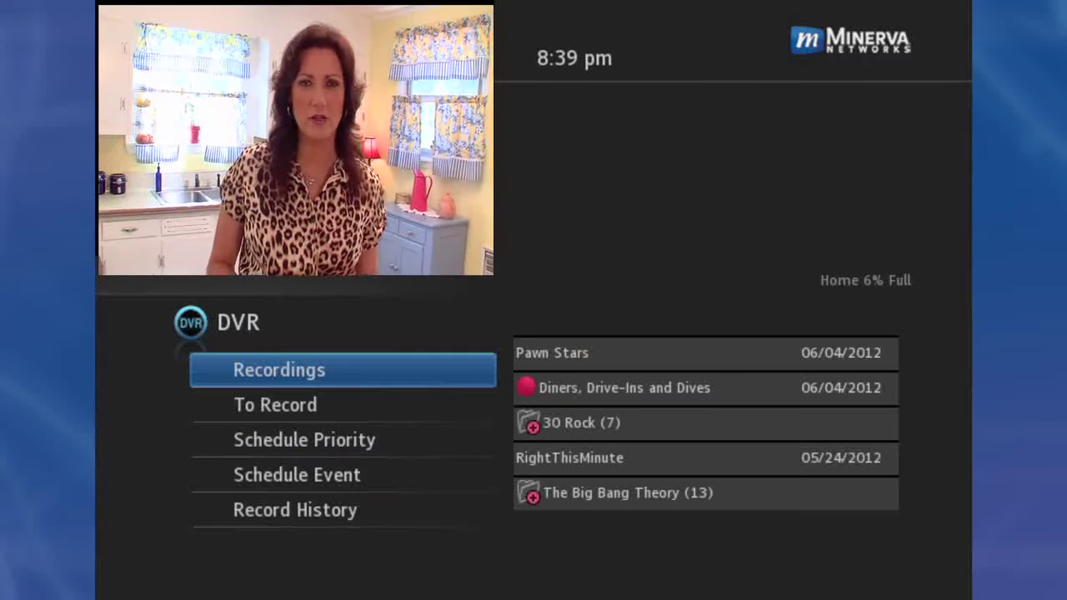
{"action": "key", "text": "Down"}
{"action": "key", "text": "Down"}
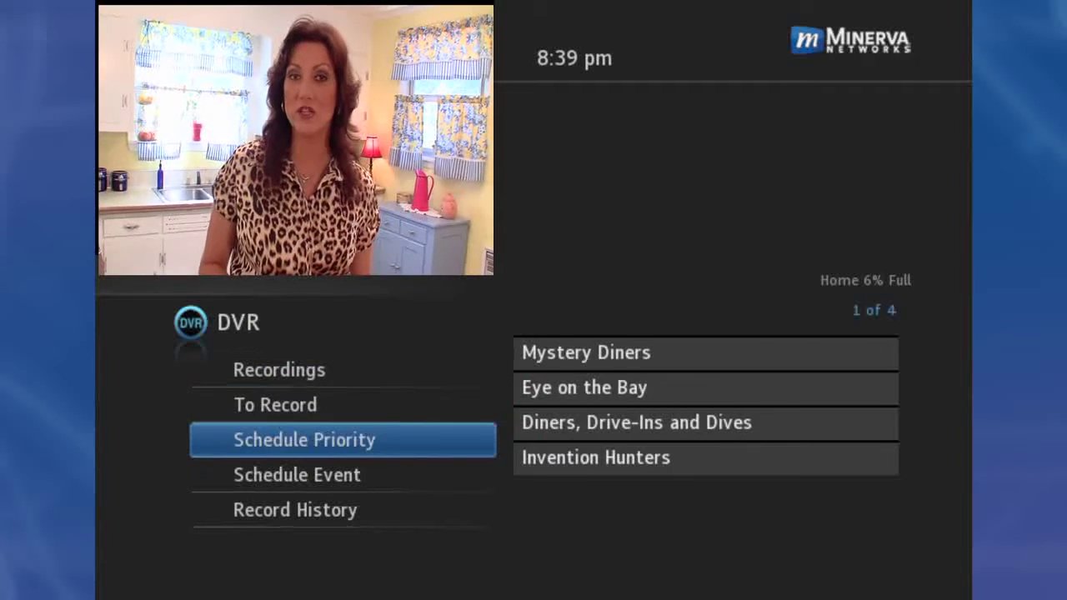
{"action": "key", "text": "Down"}
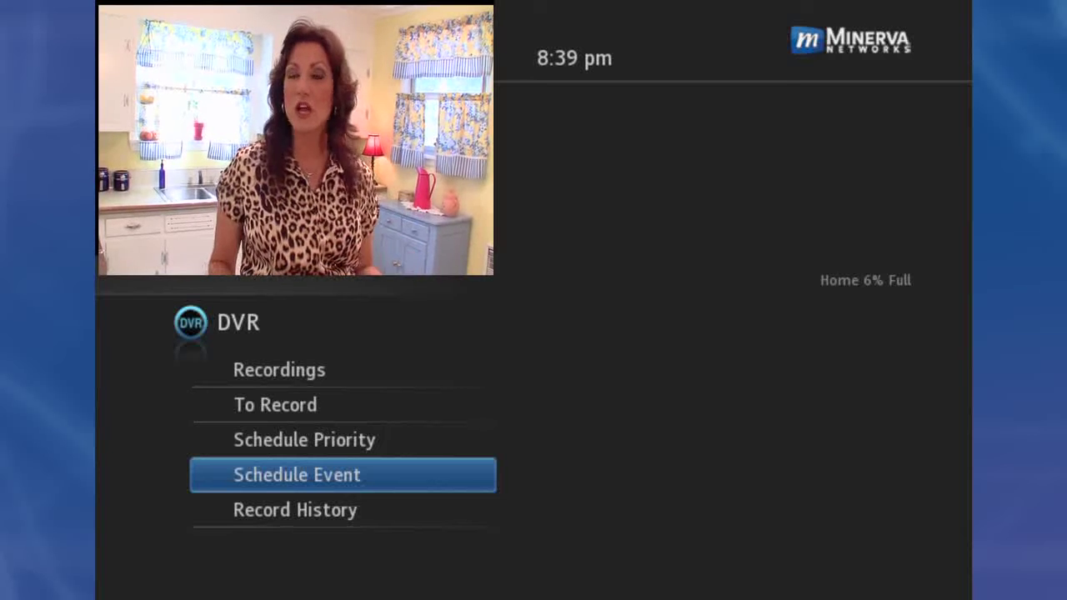
{"action": "key", "text": "Return"}
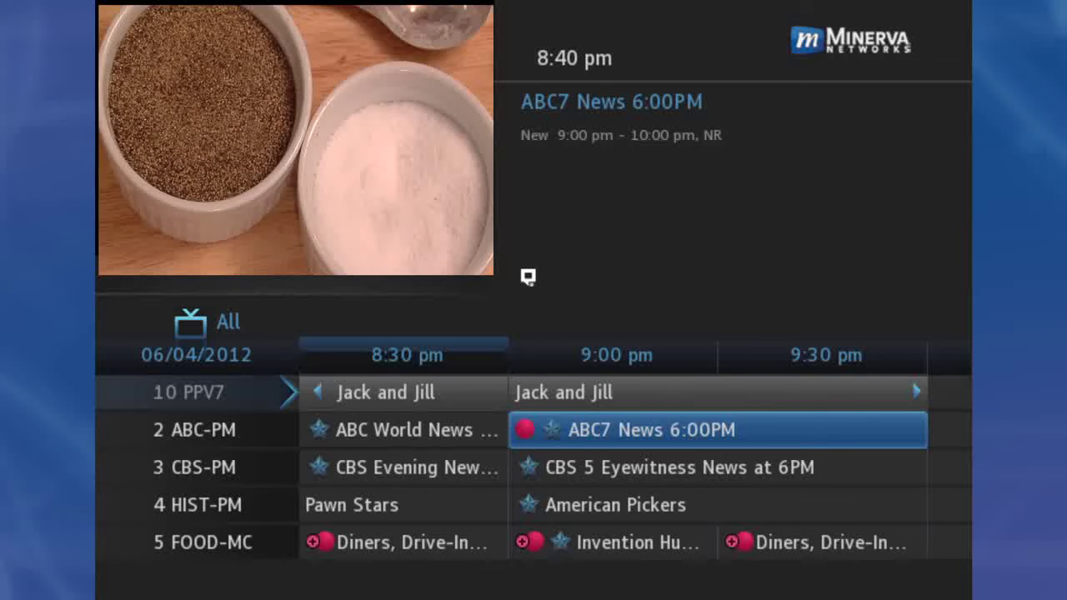
Step: Start a Schedule Event for CBS 5 Eyewitness News at 6PM on 3 CBS-PM
{"action": "key", "text": "Down"}
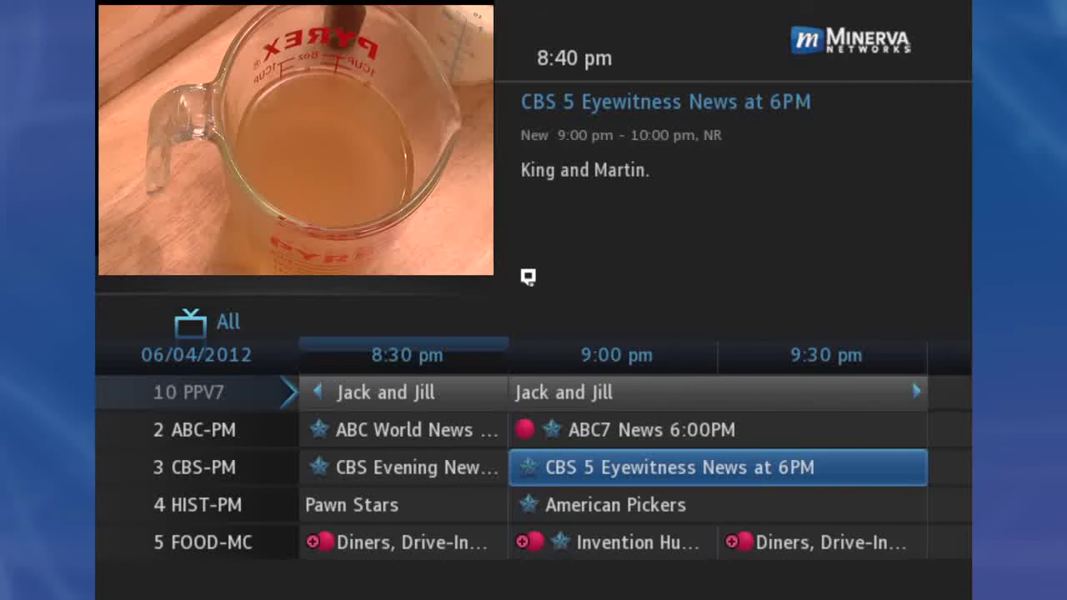
{"action": "key", "text": "Return"}
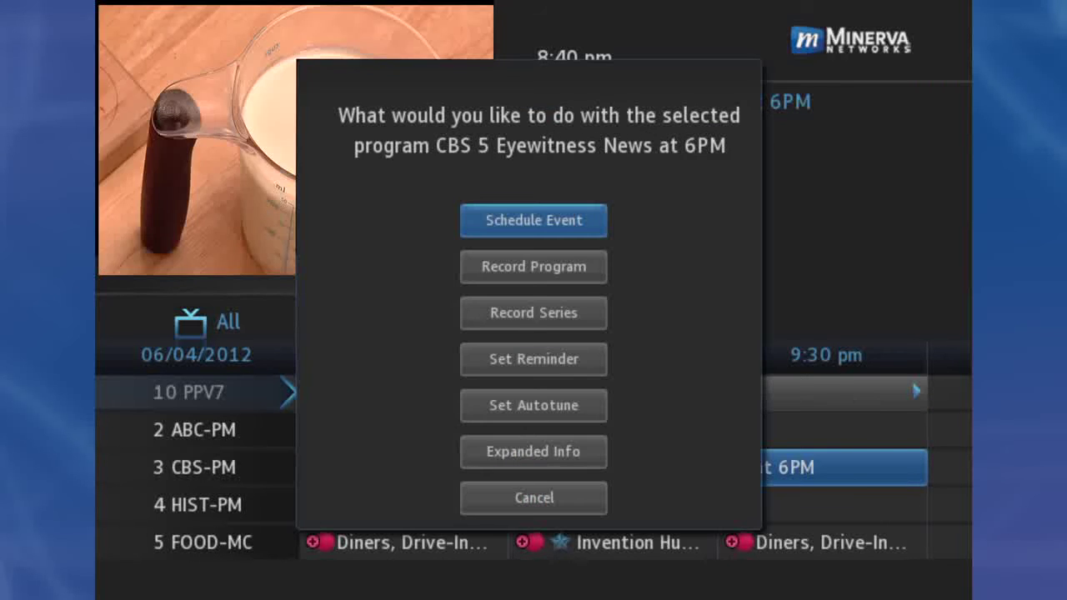
{"action": "key", "text": "Escape"}
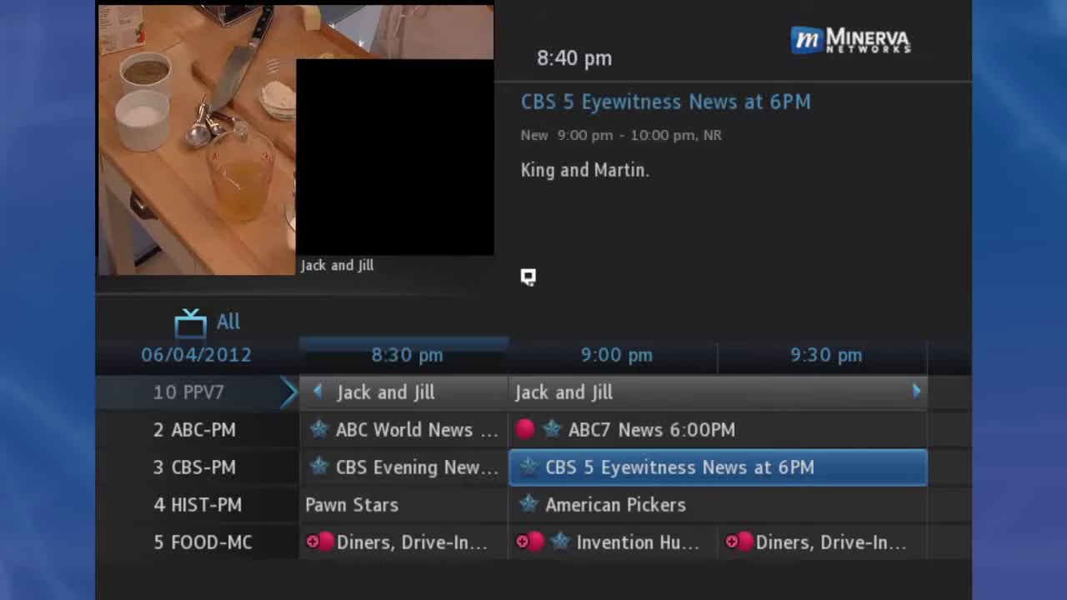
{"action": "key", "text": "r"}
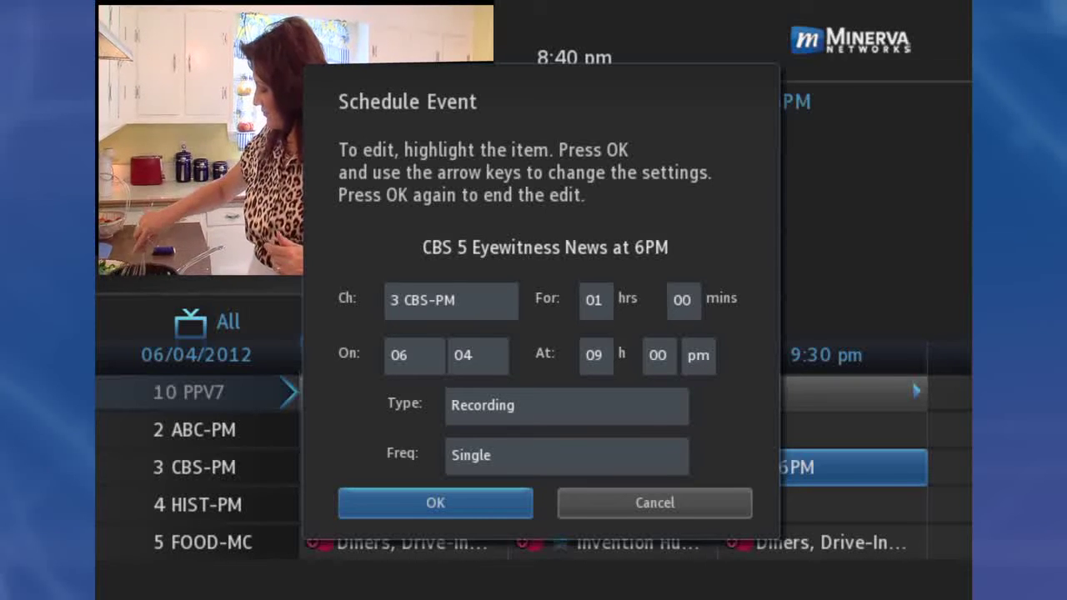
Step: Set the event Type to Autotune
{"action": "key", "text": "Up"}
{"action": "key", "text": "Up"}
{"action": "key", "text": "Return"}
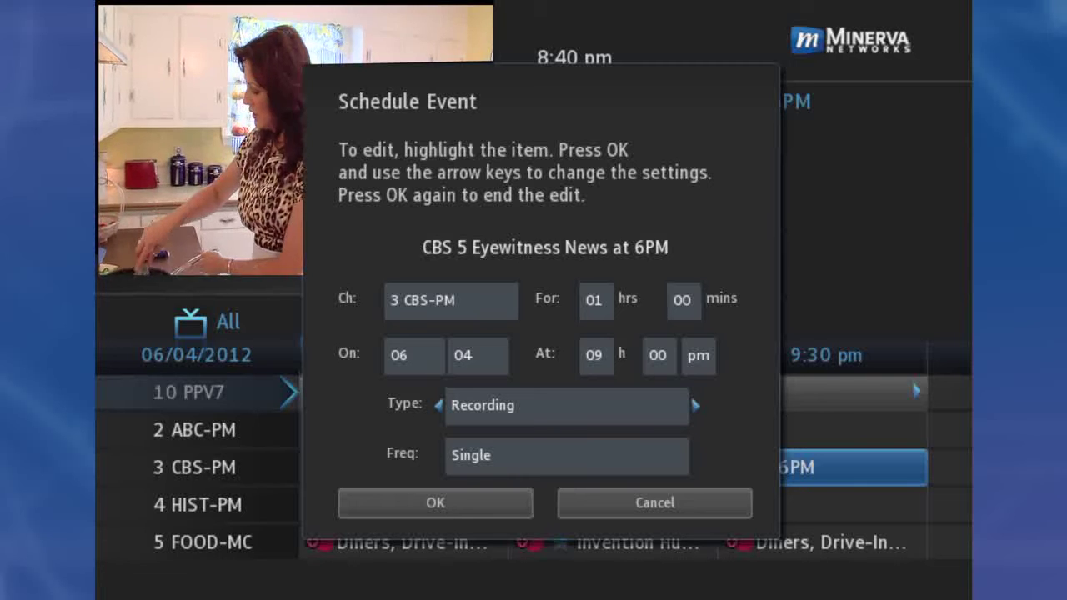
{"action": "key", "text": "Right"}
{"action": "key", "text": "Right"}
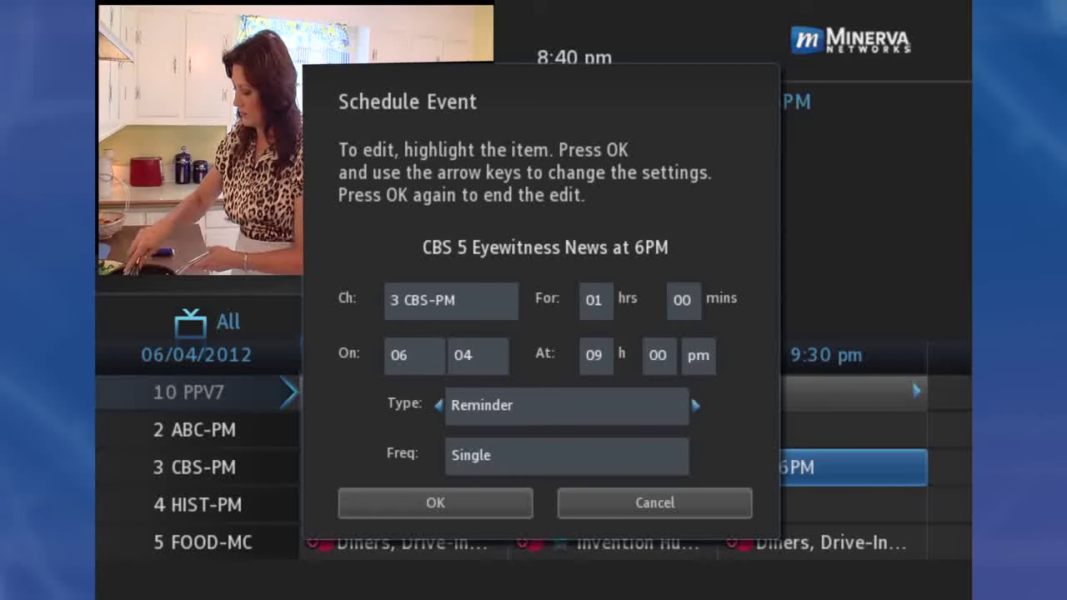
{"action": "key", "text": "Left"}
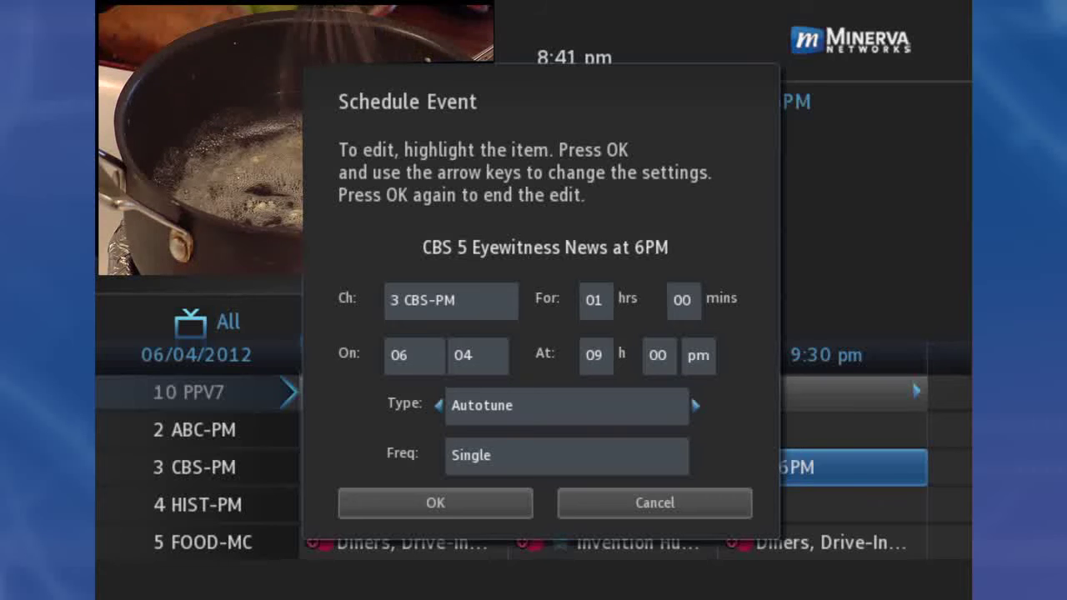
{"action": "key", "text": "Return"}
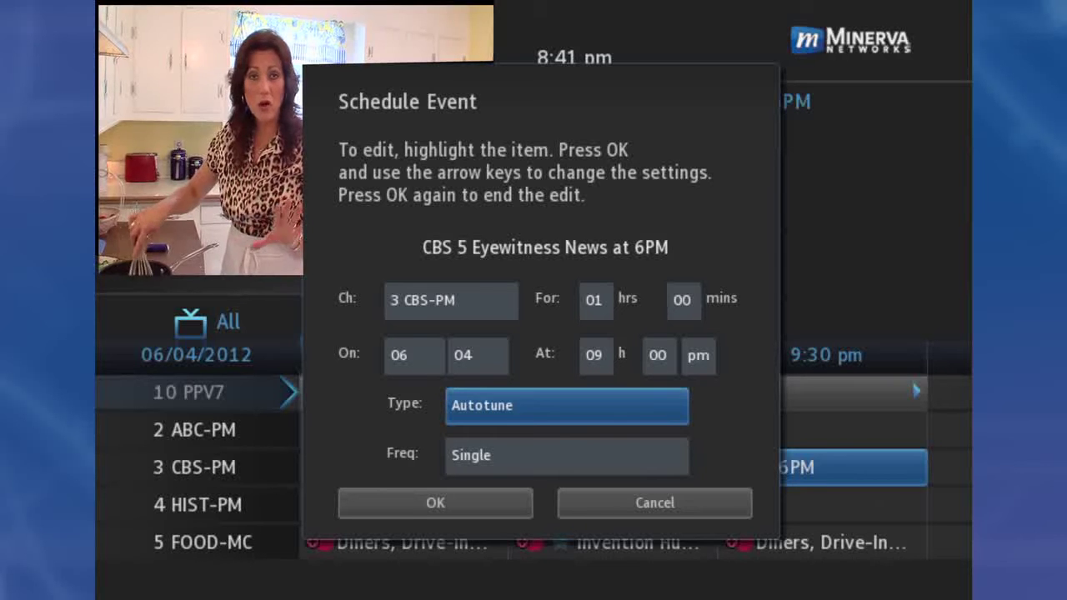
Step: Change the event frequency past Weekly and M-F to Every Day
{"action": "key", "text": "Down"}
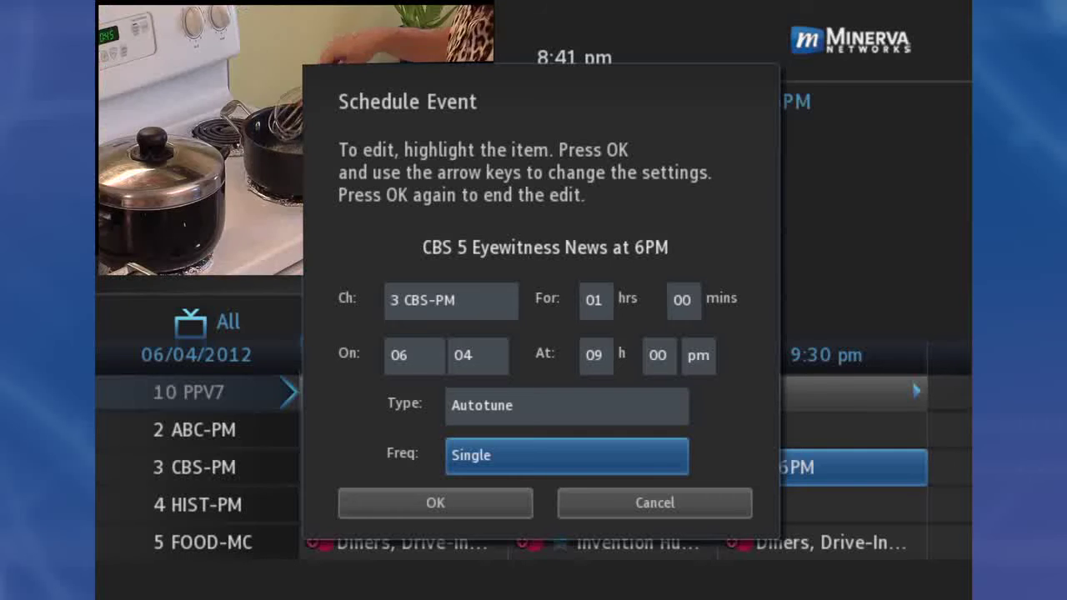
{"action": "key", "text": "Return"}
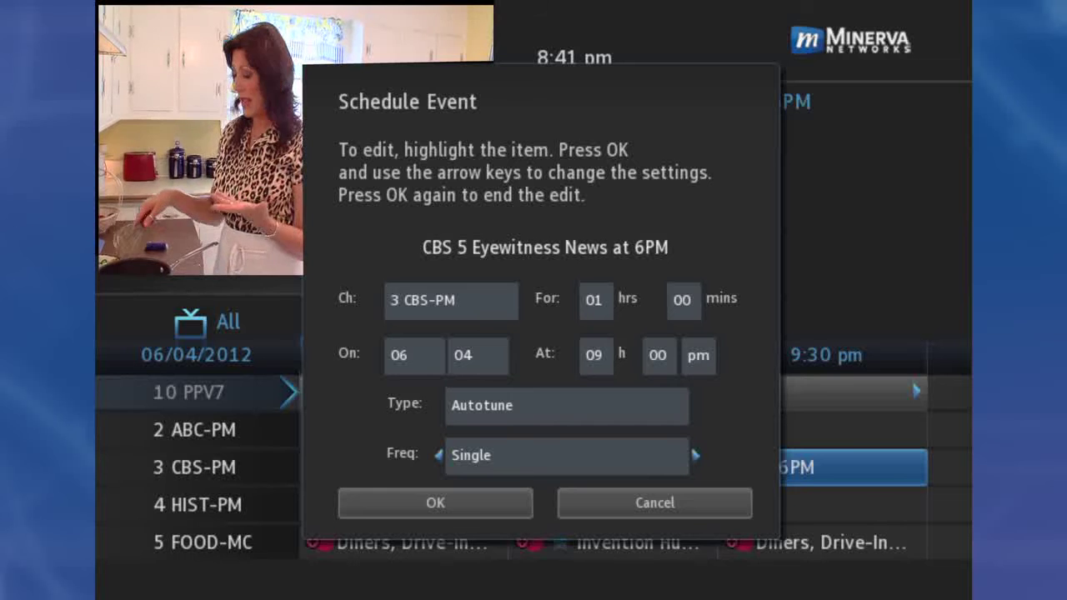
{"action": "key", "text": "Right"}
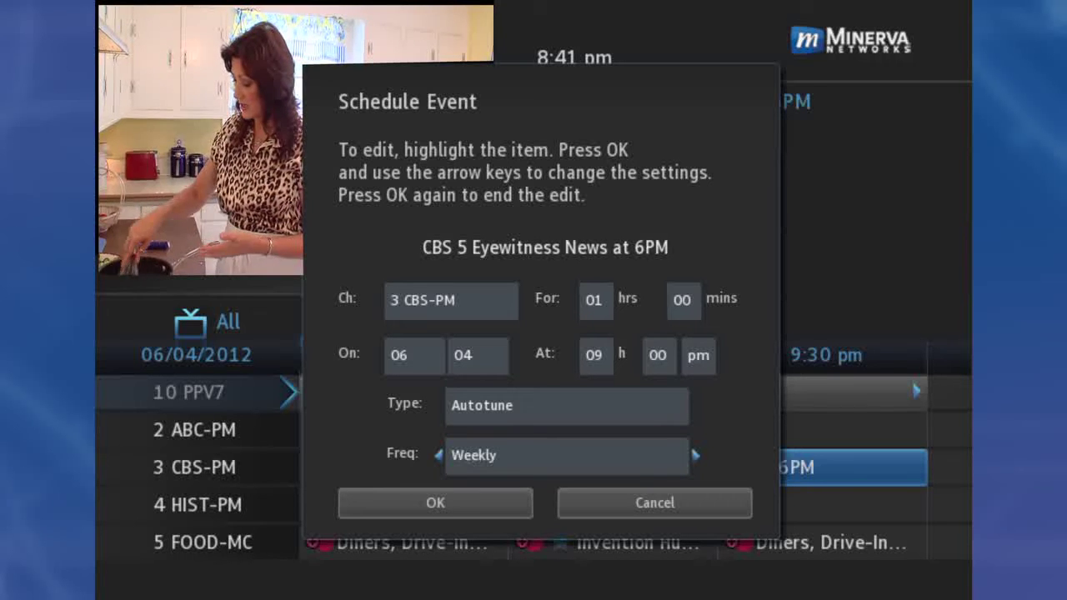
{"action": "key", "text": "Right"}
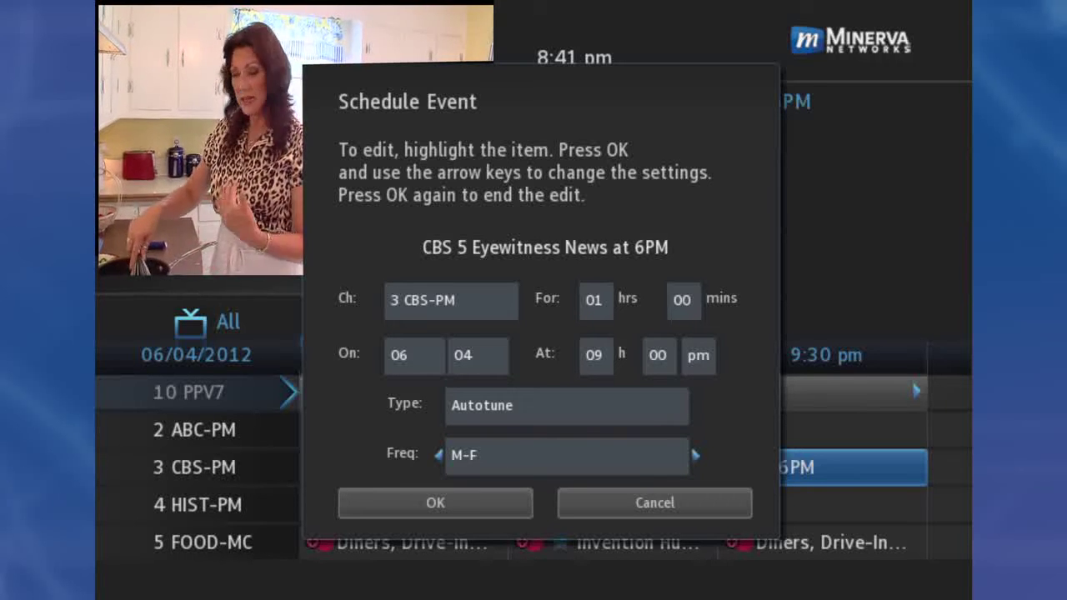
{"action": "key", "text": "Right"}
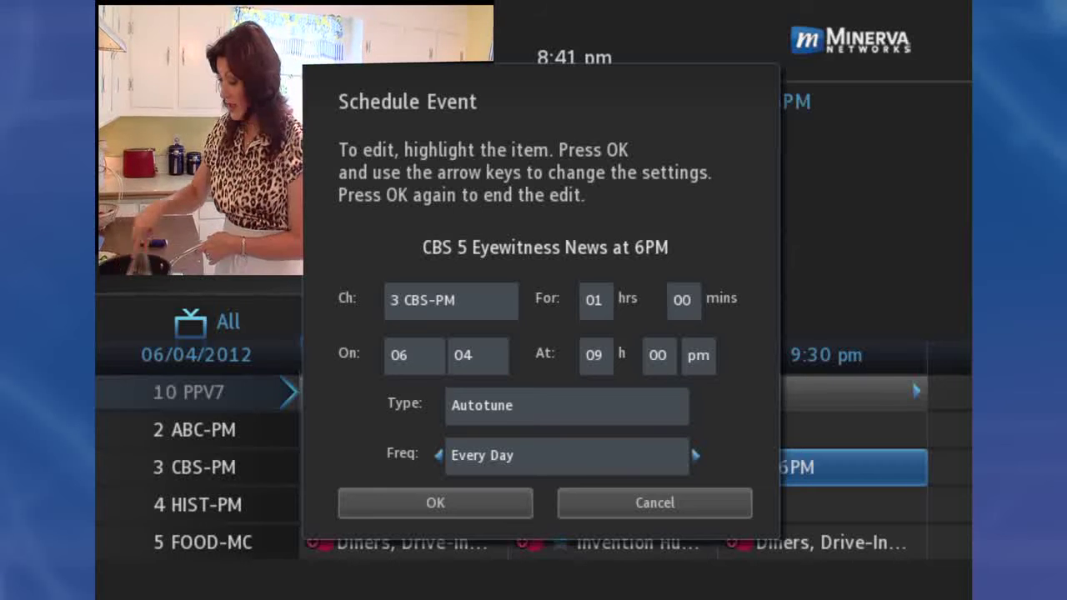